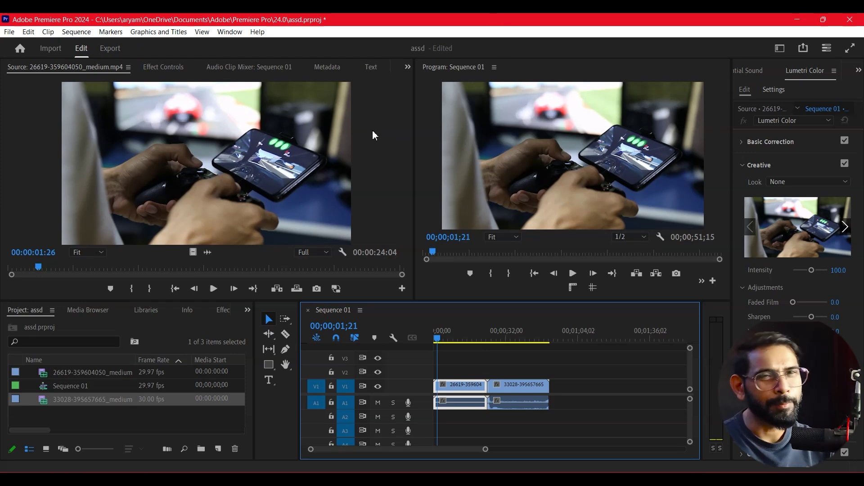
Launch Motion Bro v3.2.1 from Window > Extensions, which opens motionbro.net in a browser
left_click(342, 117)
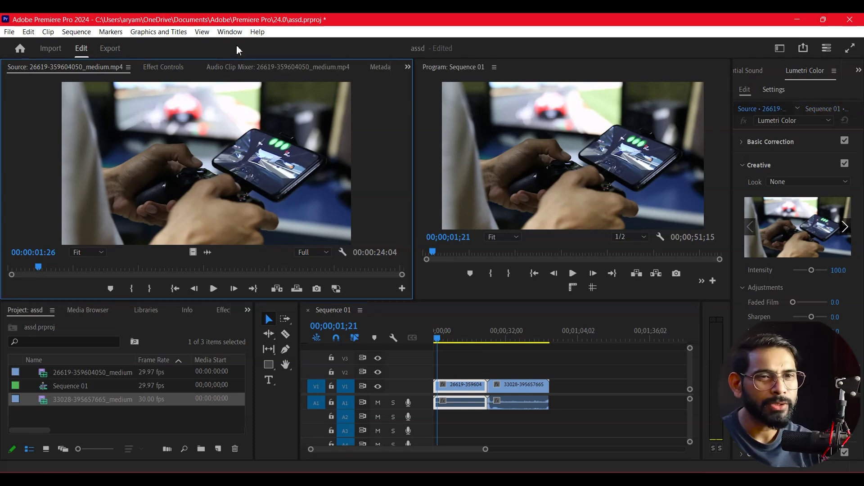
left_click(237, 32)
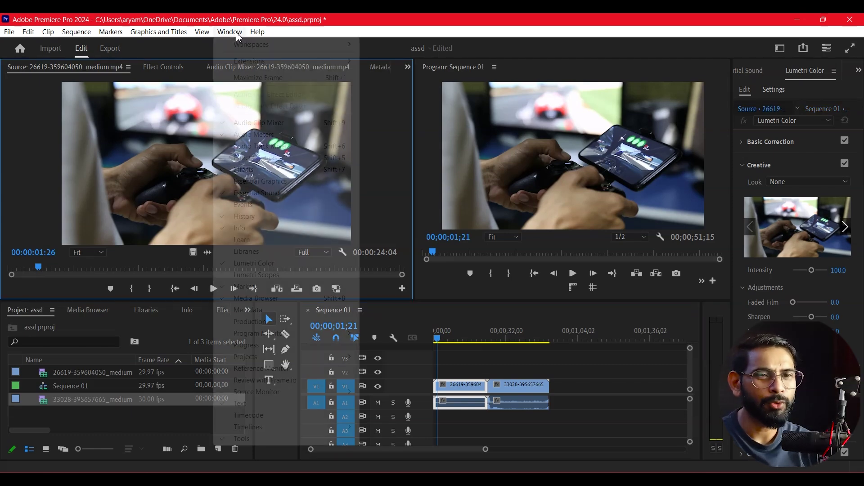
mouse_move(251, 62)
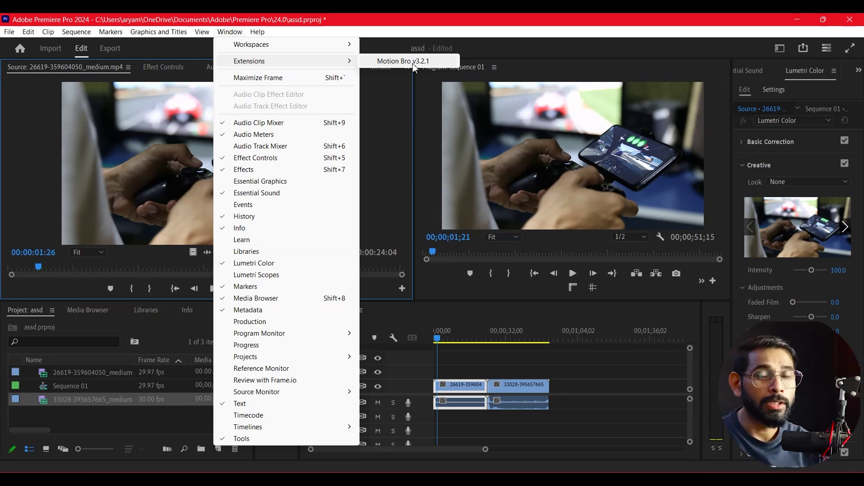
left_click(414, 63)
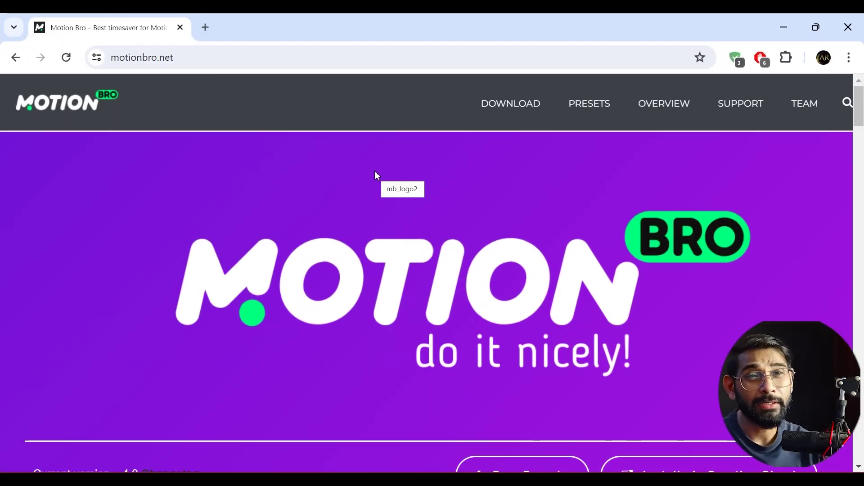
Scroll motionbro.net to the version 4.0 download section, then minimize Chrome
scroll(375, 171, "down", 10)
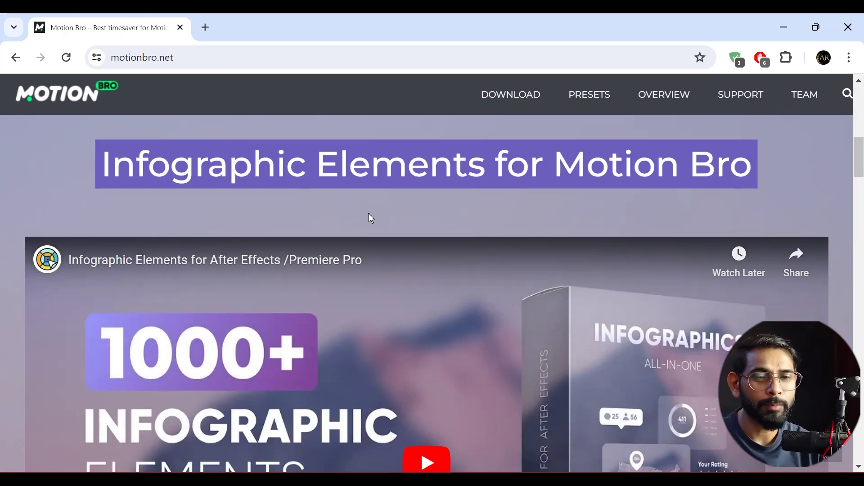
scroll(368, 218, "down", 2)
scroll(369, 219, "down", 11)
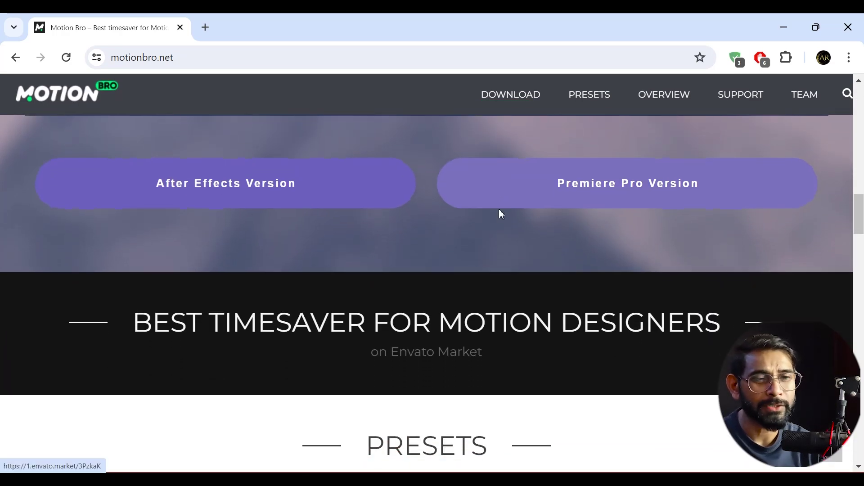
scroll(497, 248, "down", 13)
scroll(495, 248, "up", 10)
scroll(486, 245, "up", 1)
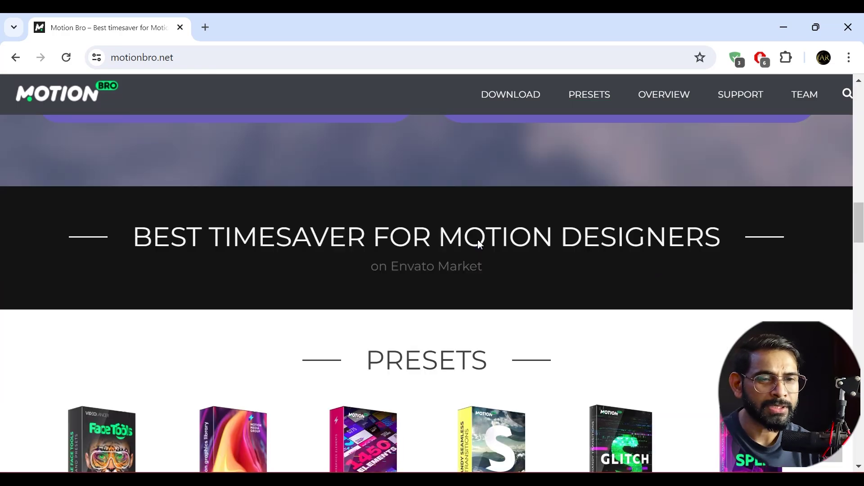
scroll(478, 244, "down", 4)
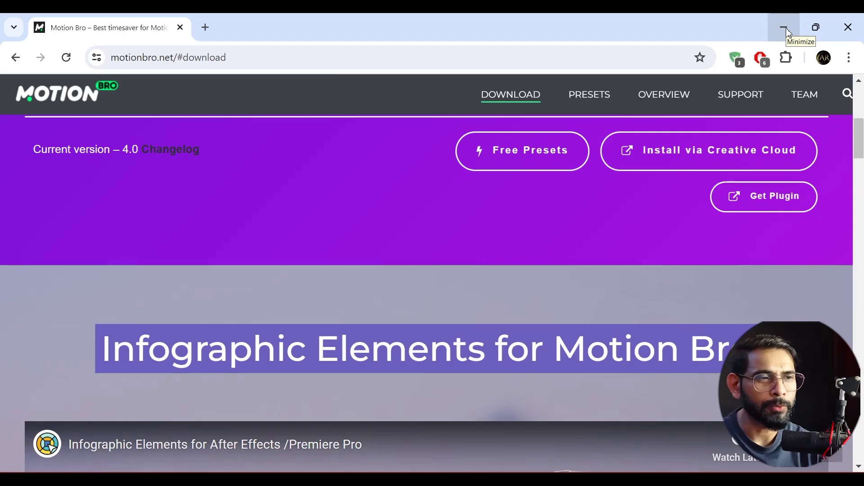
left_click(786, 29)
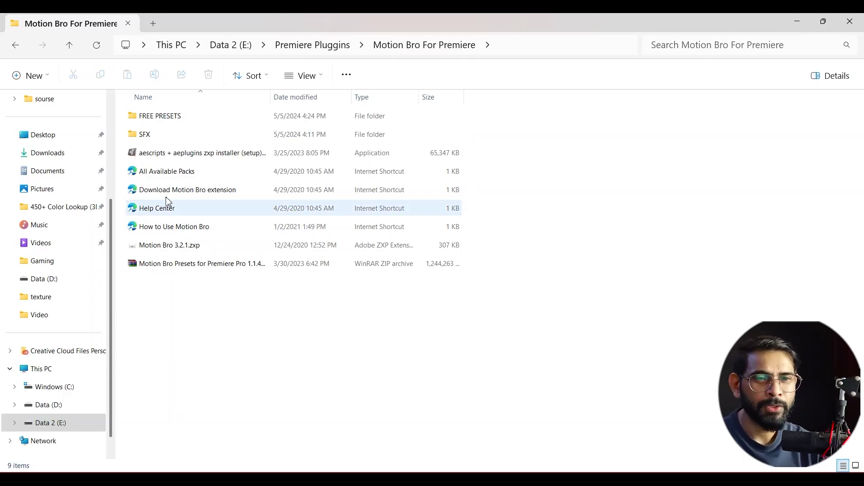
left_click(154, 122)
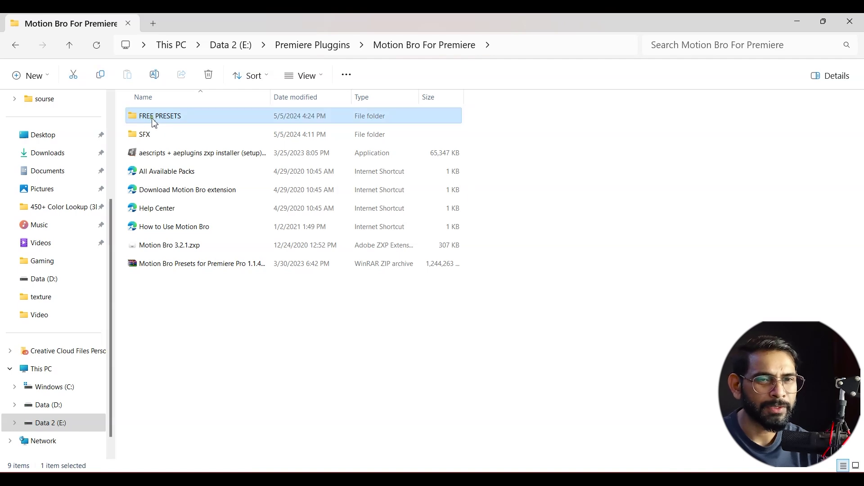
mouse_move(181, 158)
left_click(181, 157)
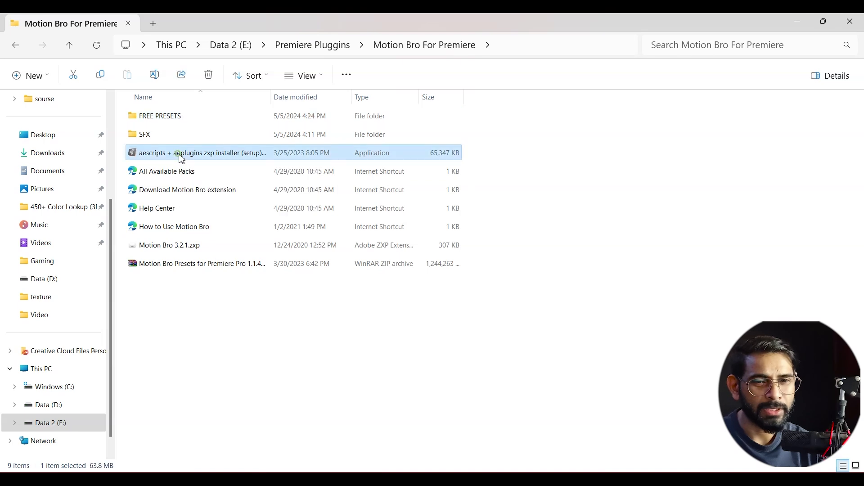
left_click(177, 248)
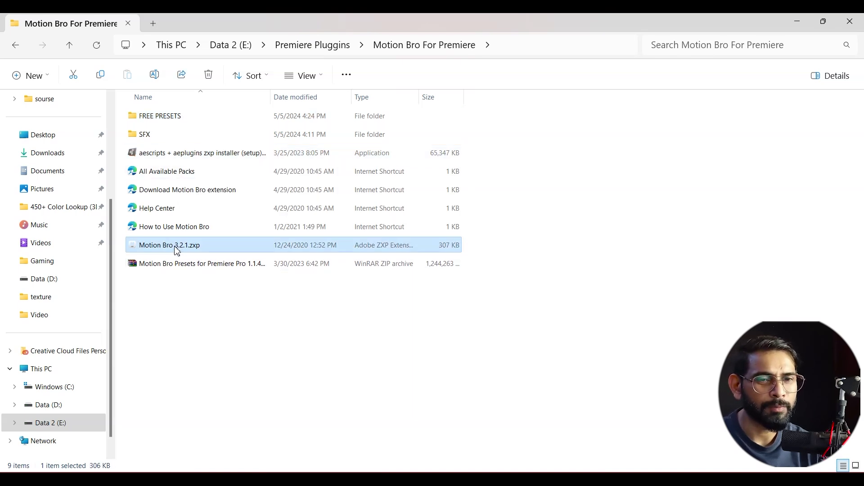
double_click(162, 158)
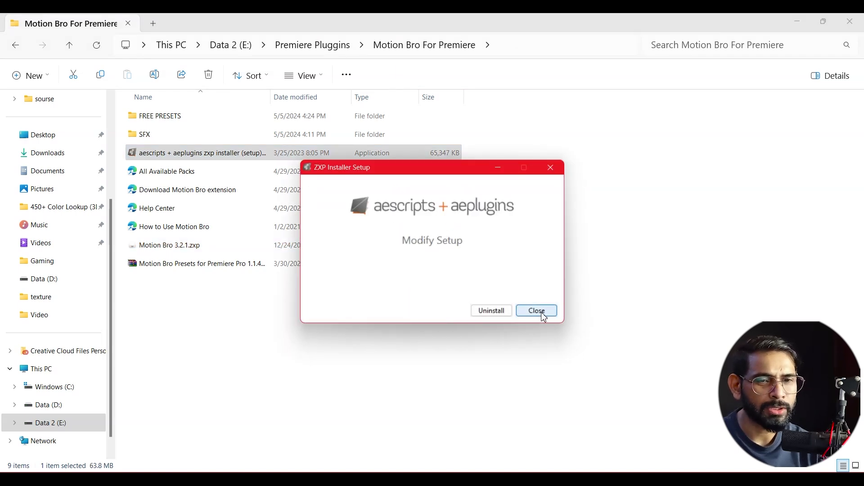
left_click(543, 315)
left_click(488, 291)
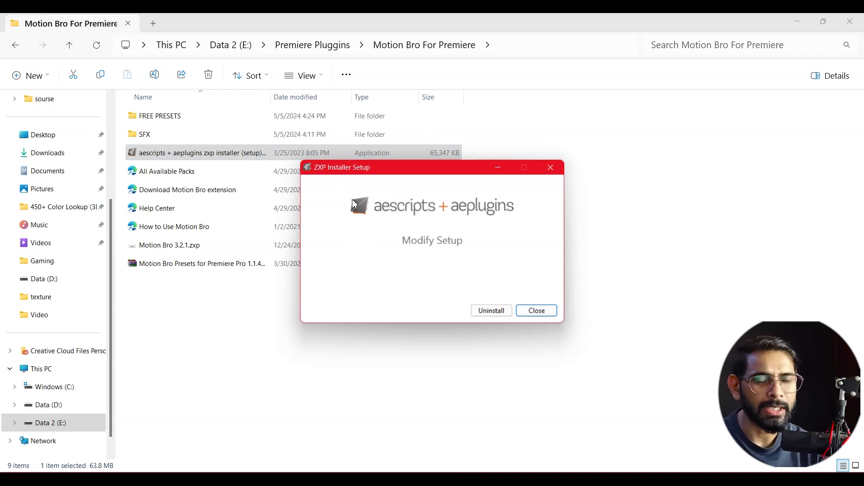
left_click(173, 244)
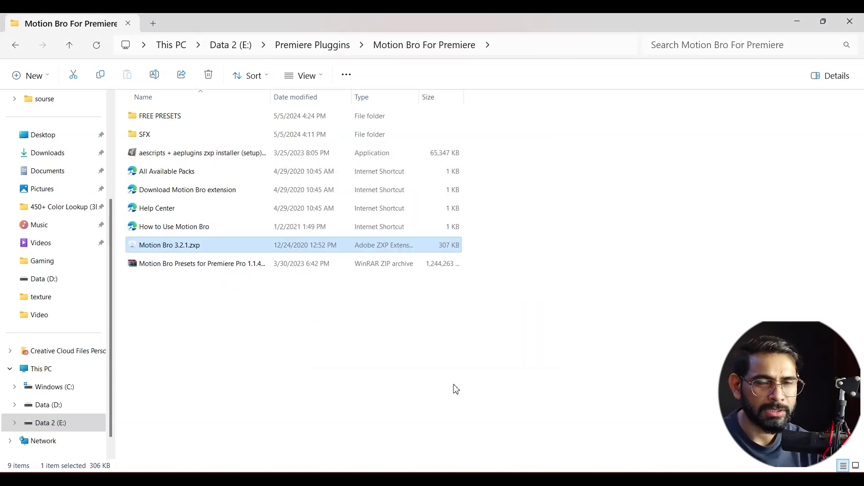
key("alt+Tab")
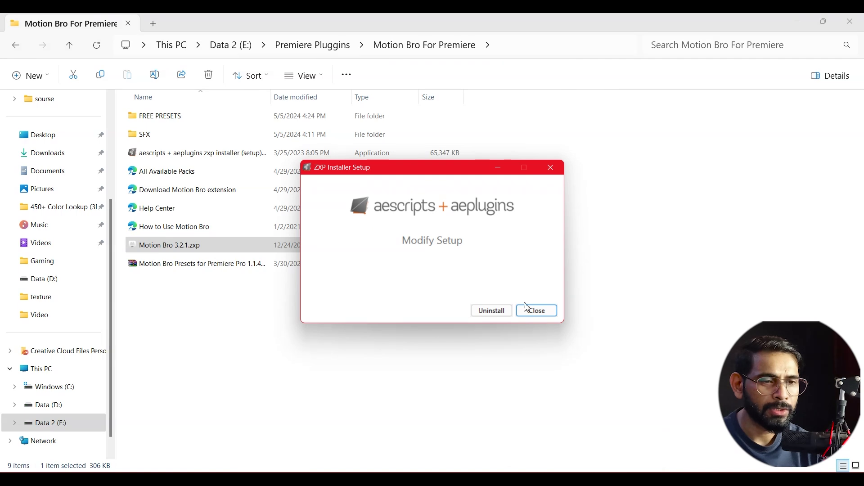
left_click(548, 315)
left_click(430, 287)
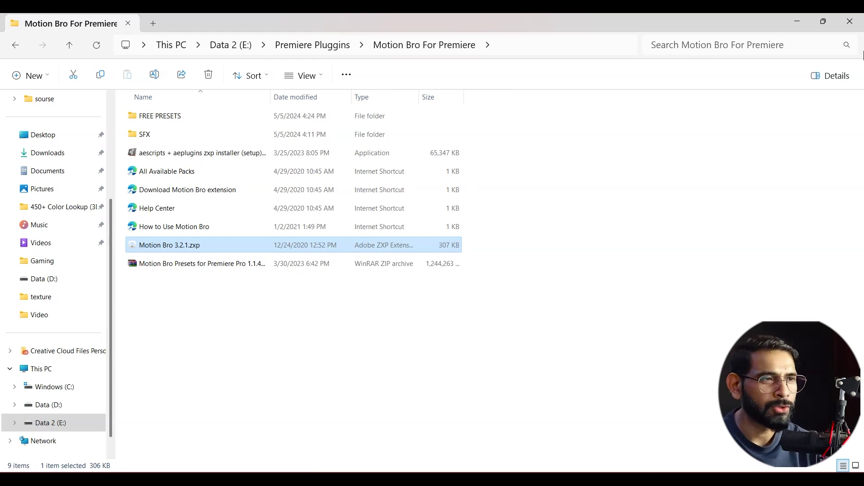
left_click(853, 19)
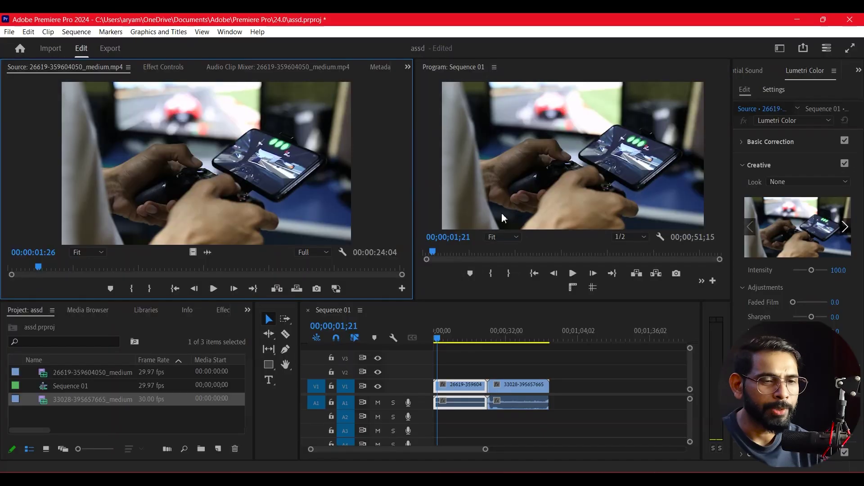
Open the Motion Bro v3.2.1 panel via Window > Extensions and nudge it up-left
left_click(228, 35)
mouse_move(259, 63)
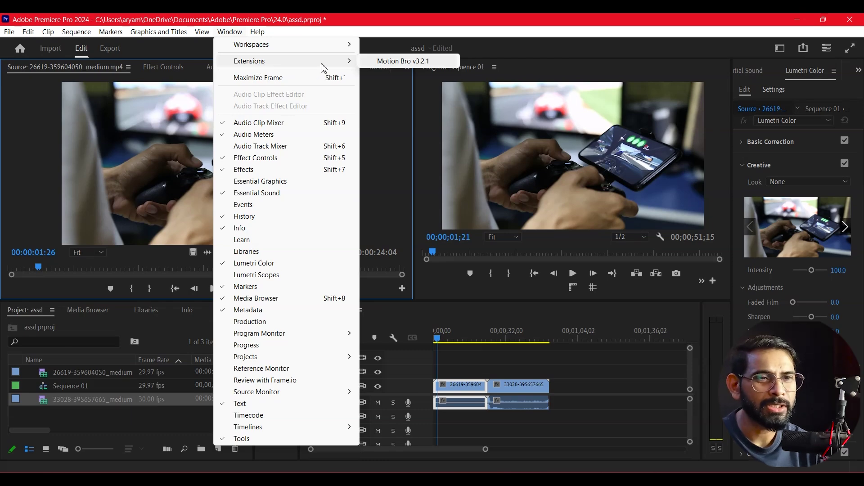
left_click(403, 62)
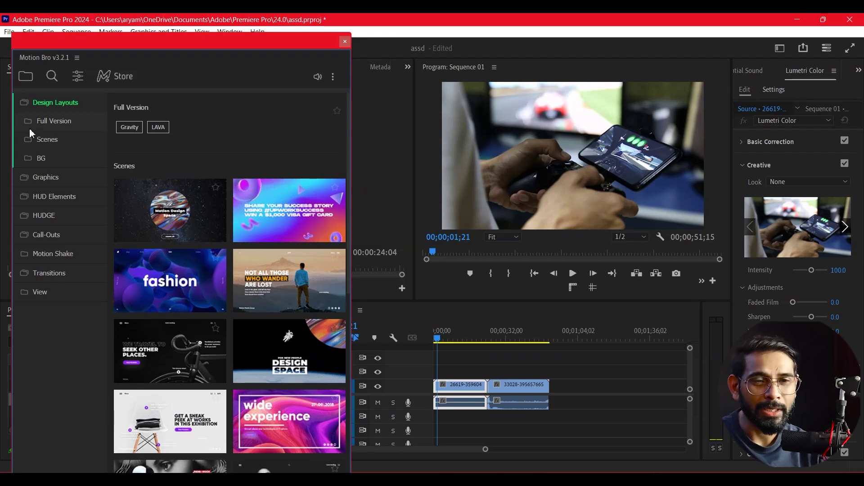
left_click_drag(137, 45, 127, 42)
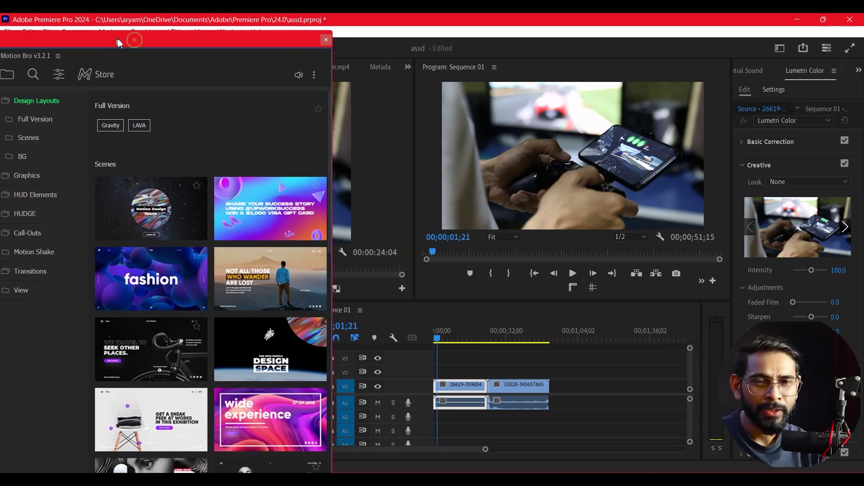
Browse the Full Version, Scenes and BG design layouts in Motion Bro
left_click(37, 121)
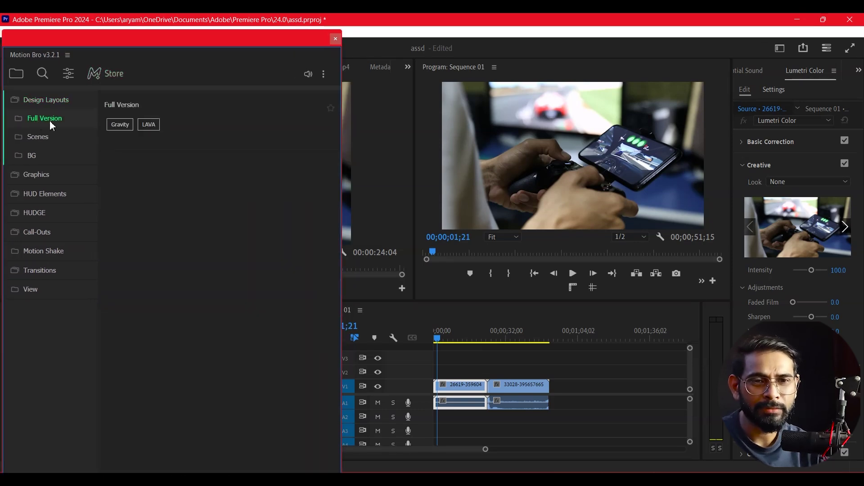
left_click(46, 141)
left_click(42, 158)
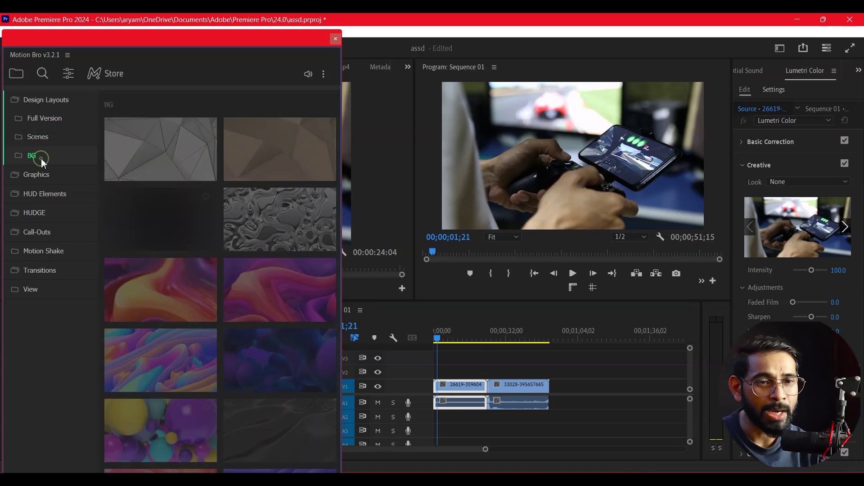
mouse_move(210, 312)
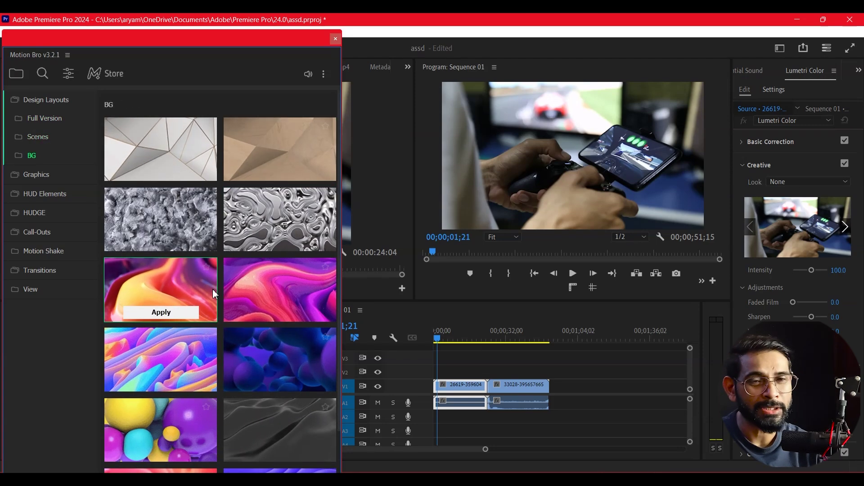
Step through Graphics Typography, Transitions, Devices, BG and Shape presets
left_click(36, 175)
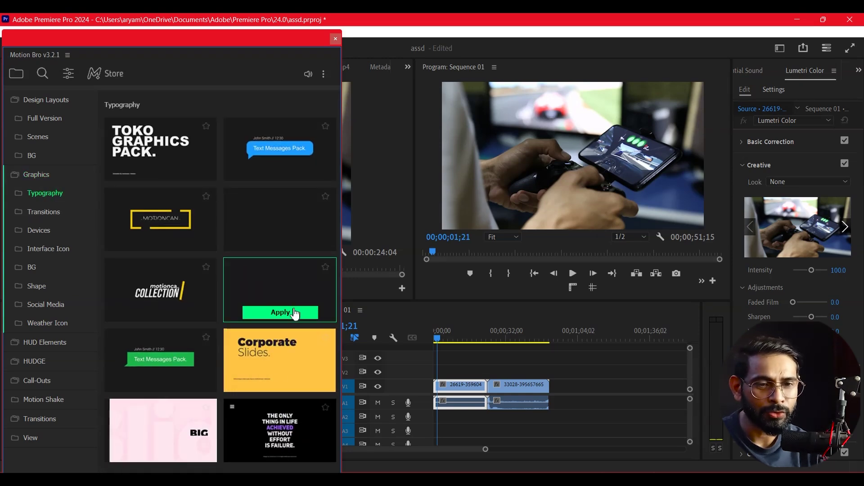
left_click(49, 212)
left_click(39, 230)
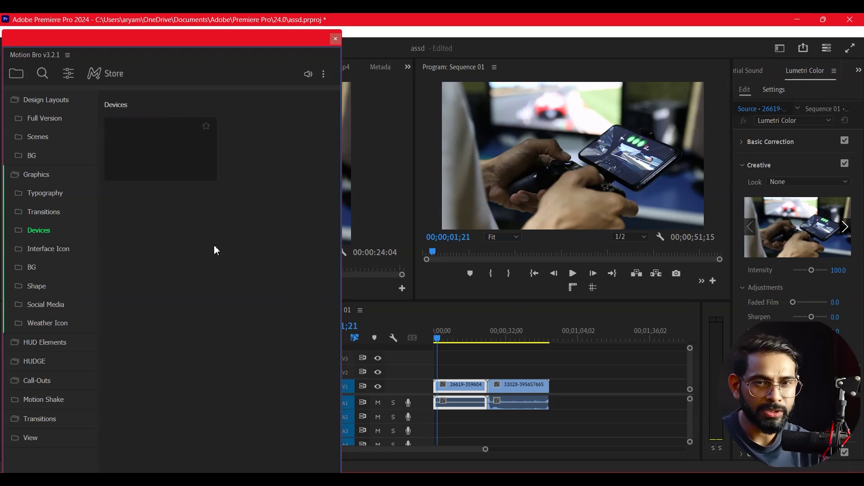
left_click(53, 268)
left_click(52, 286)
mouse_move(191, 271)
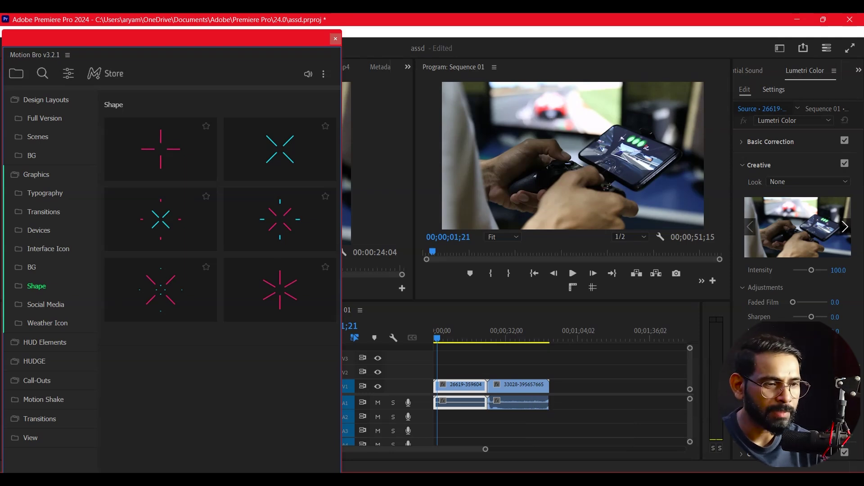
Dismiss the system quick settings and move the playhead to about 8 seconds
key("super+a")
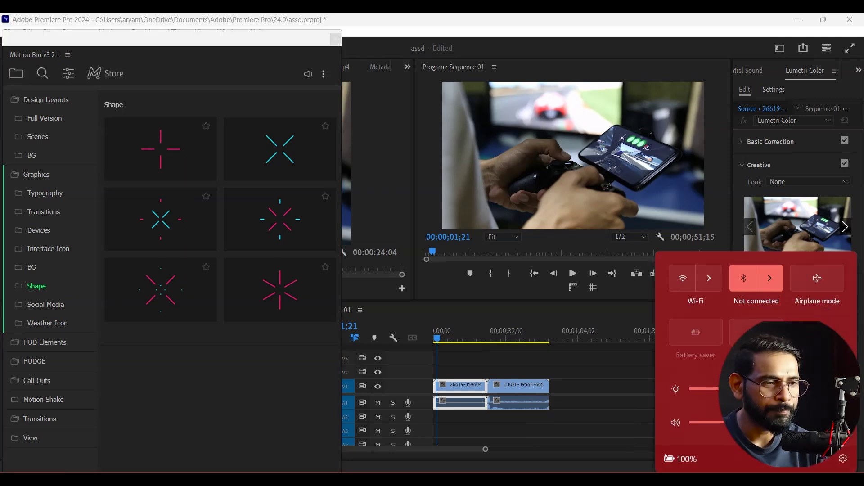
key("Escape")
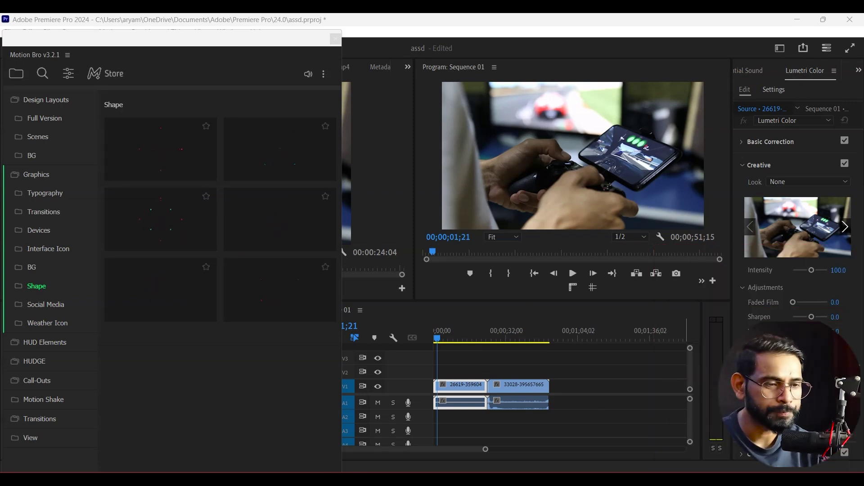
left_click(271, 326)
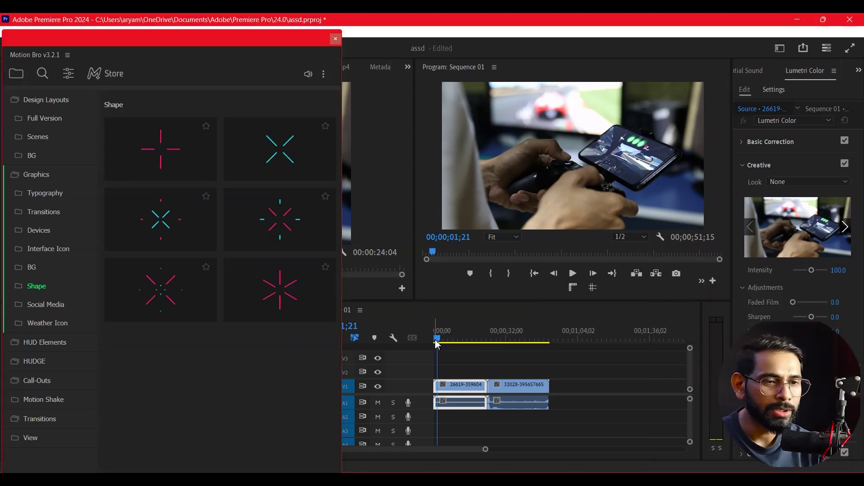
mouse_move(451, 341)
left_mouse_down()
mouse_move(502, 354)
mouse_move(486, 354)
mouse_move(495, 368)
left_mouse_up()
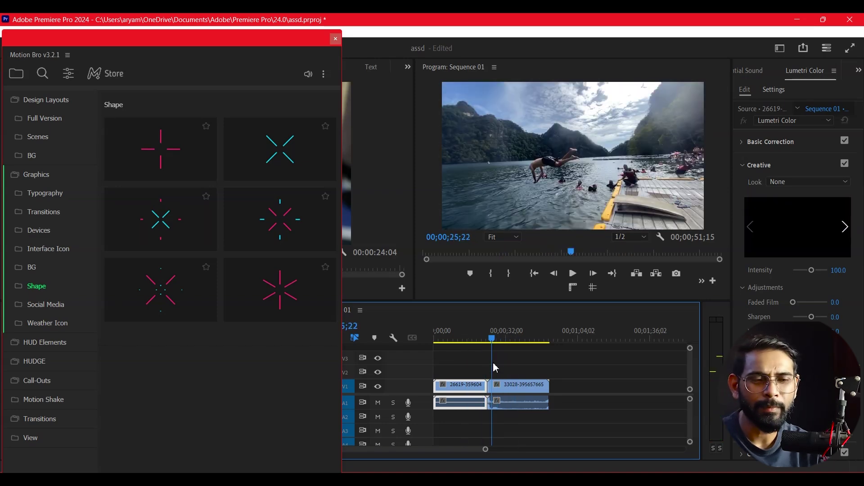
Scrub the playhead back slightly, then browse Motion Bro's Devices and Transitions graphics
left_click_drag(495, 368, 487, 368)
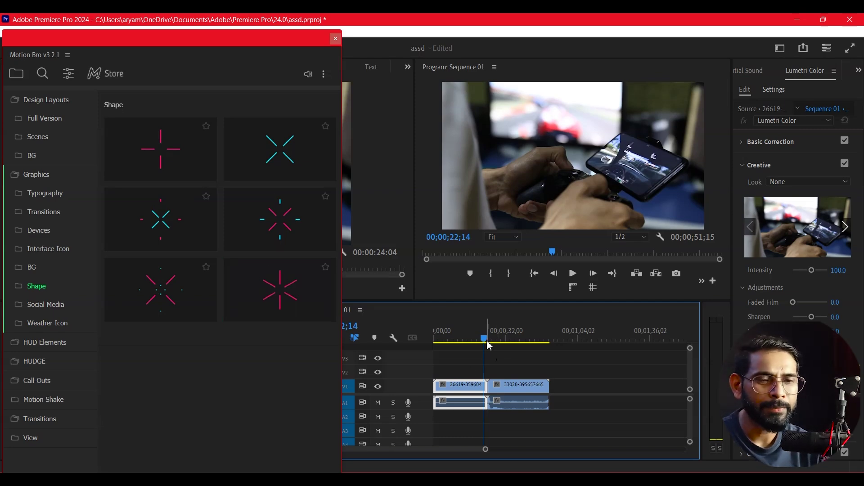
left_click_drag(491, 346, 485, 344)
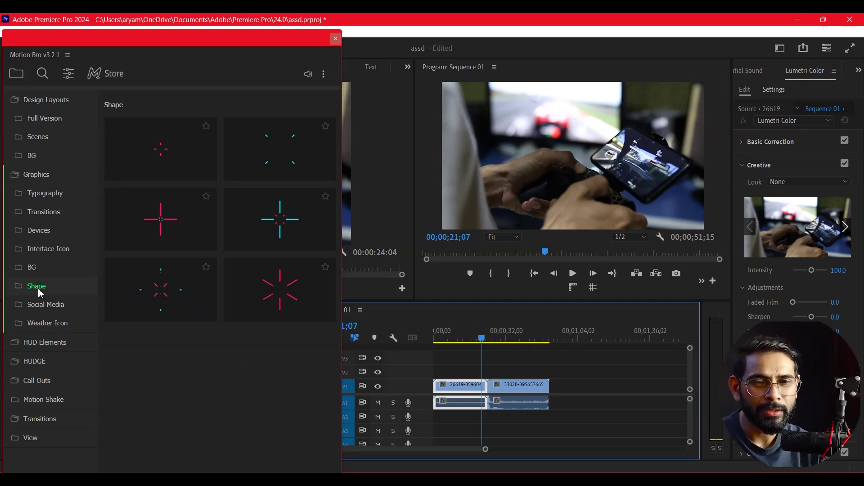
left_click(40, 232)
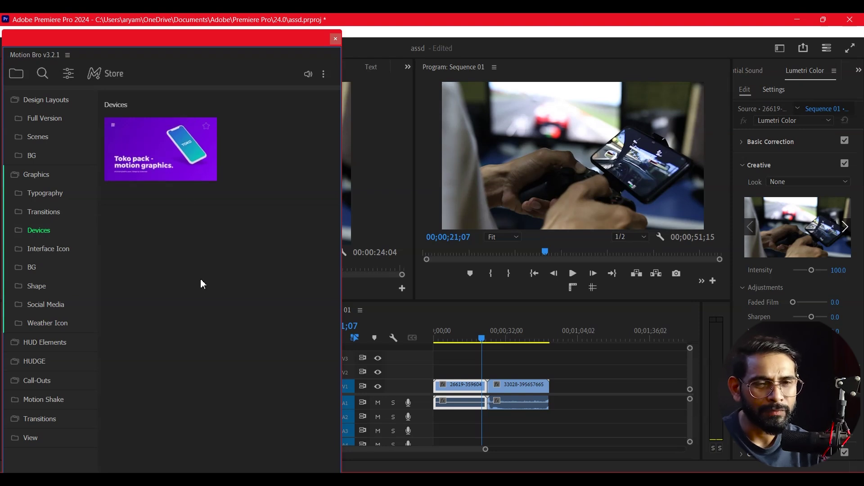
left_click(45, 213)
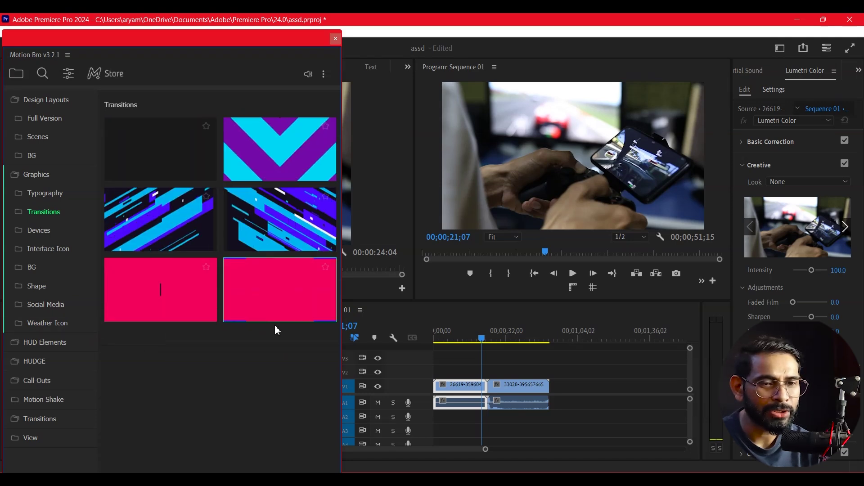
Start applying a transition template, then cancel its loading
mouse_move(272, 296)
mouse_move(283, 176)
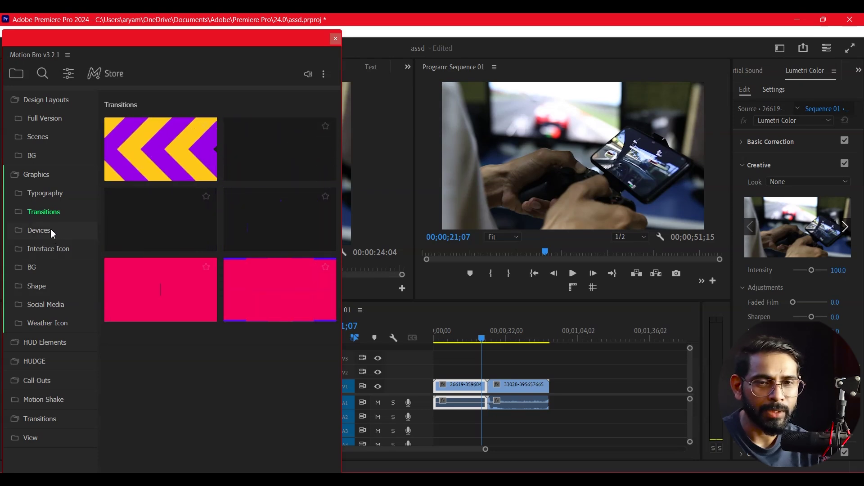
mouse_move(173, 252)
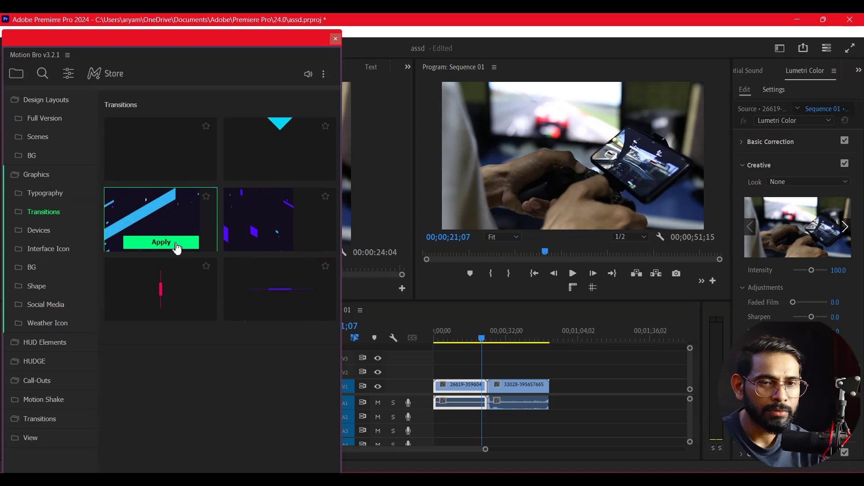
left_click(184, 170)
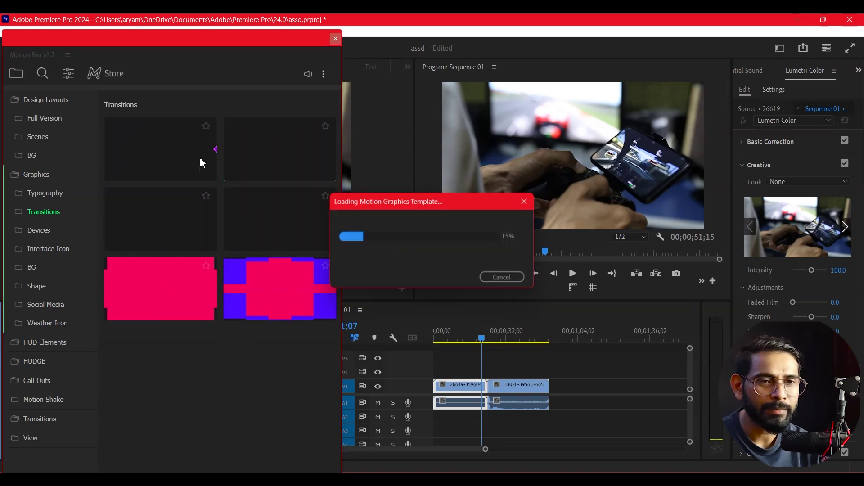
left_click(509, 280)
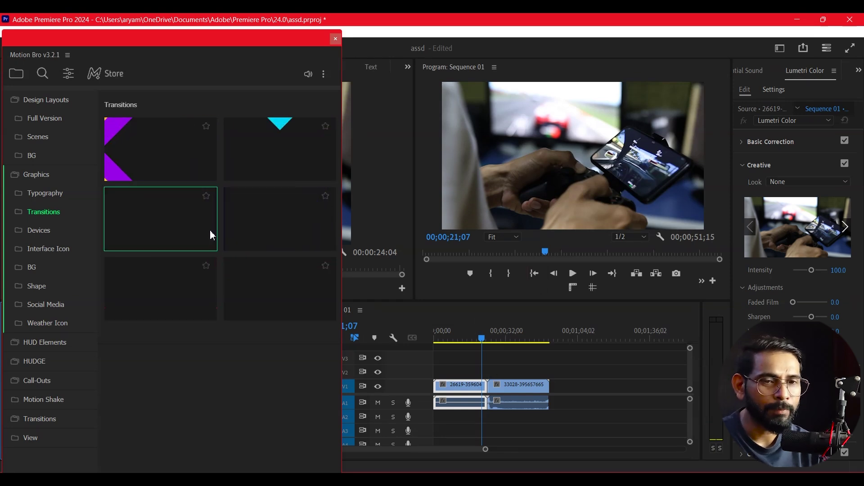
Apply the [Toko] Flat_Transition_23 transition at the playhead
mouse_move(150, 219)
mouse_move(288, 200)
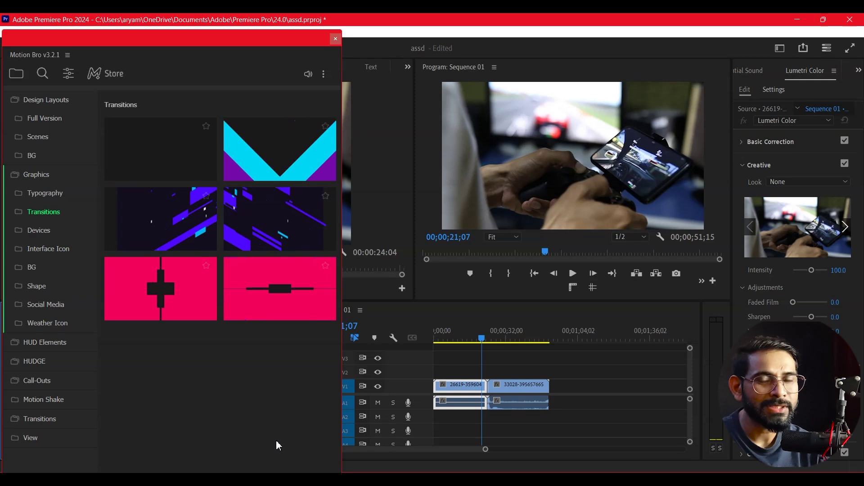
mouse_move(174, 238)
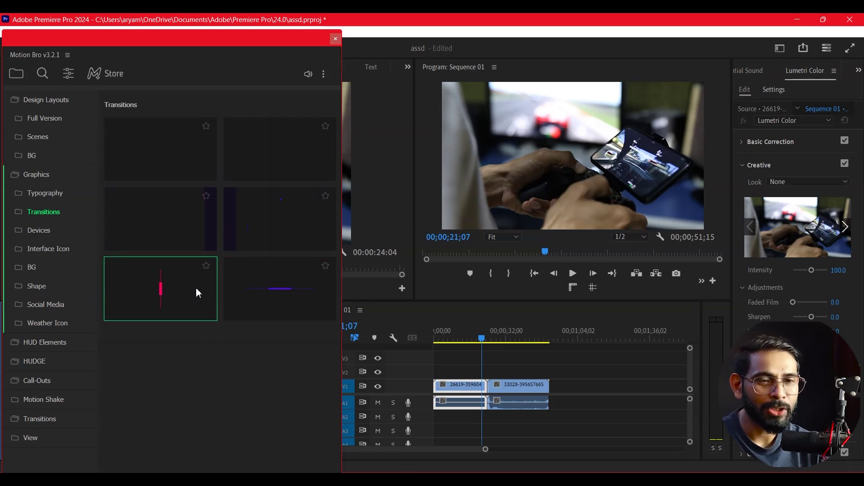
mouse_move(184, 217)
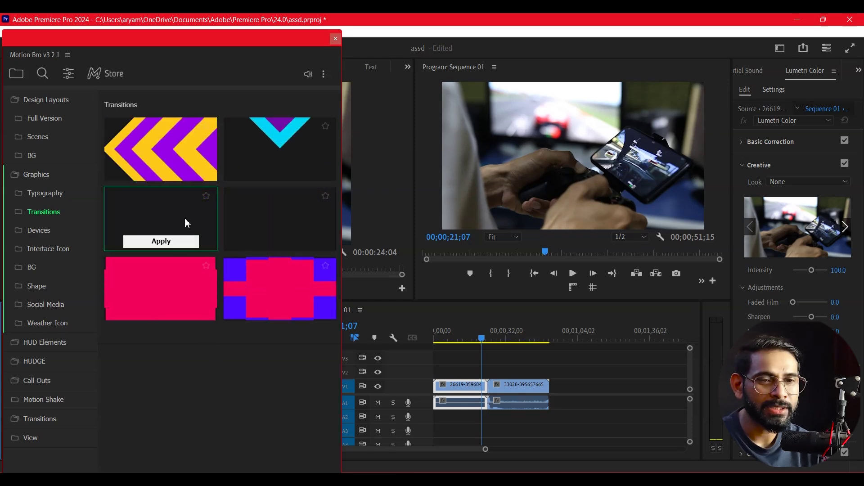
left_click(176, 247)
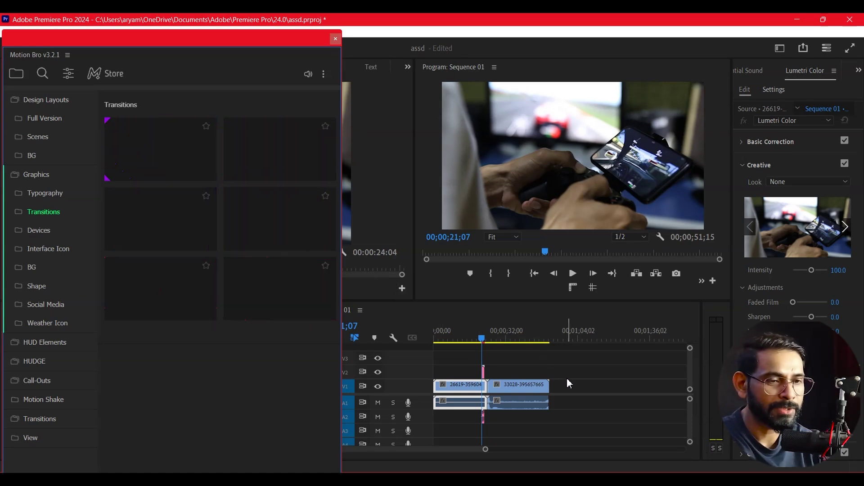
Move the V2 transition clip toward the cut near 24;03
left_click(563, 386)
scroll(565, 382, "up", 5)
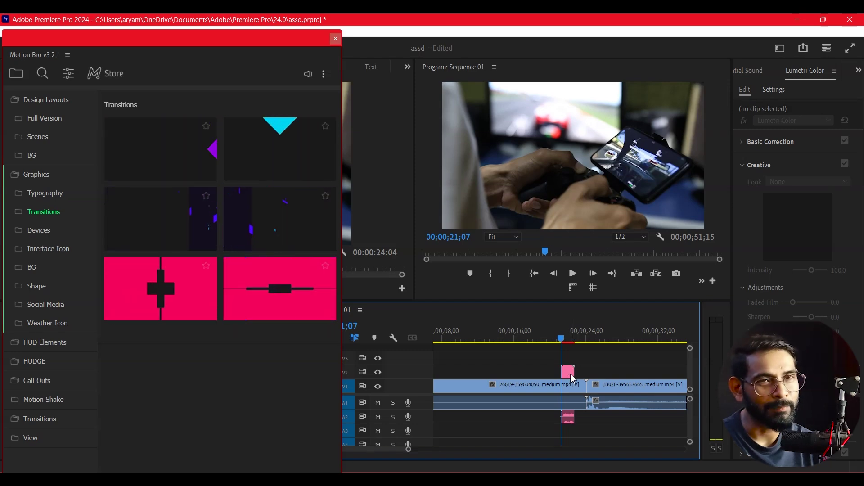
left_click(587, 346)
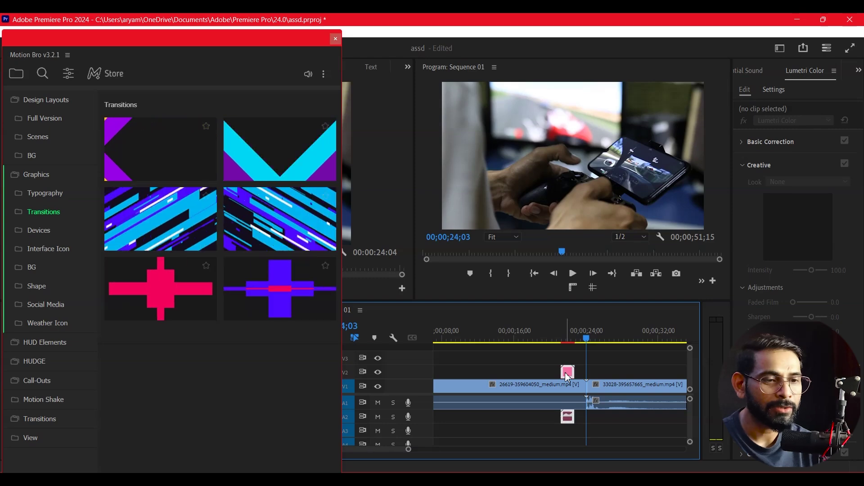
left_click_drag(161, 289, 581, 378)
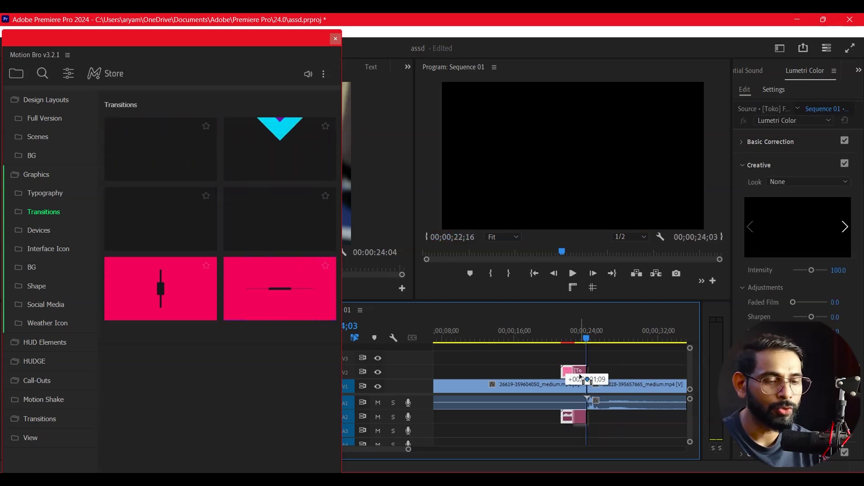
Centre the transition precisely over the cut and render the sequence
key("equal")
key("equal")
key("equal")
left_click_drag(520, 374, 577, 375)
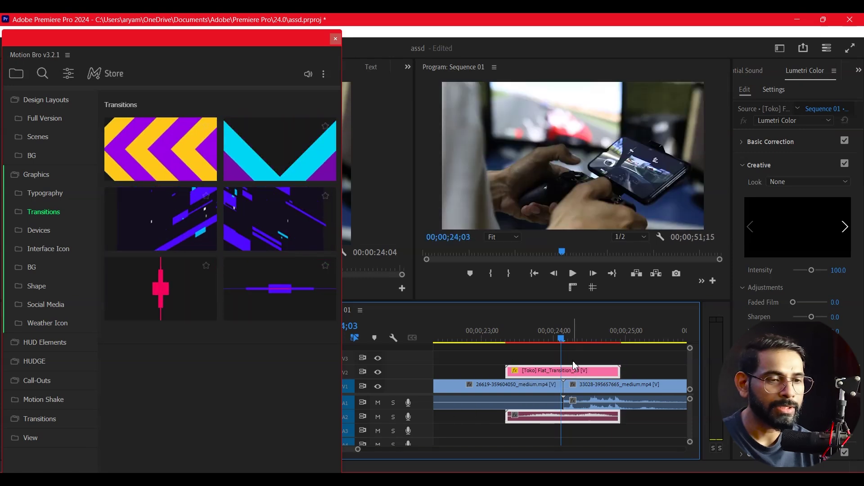
left_click_drag(550, 331, 501, 344)
left_click(627, 353)
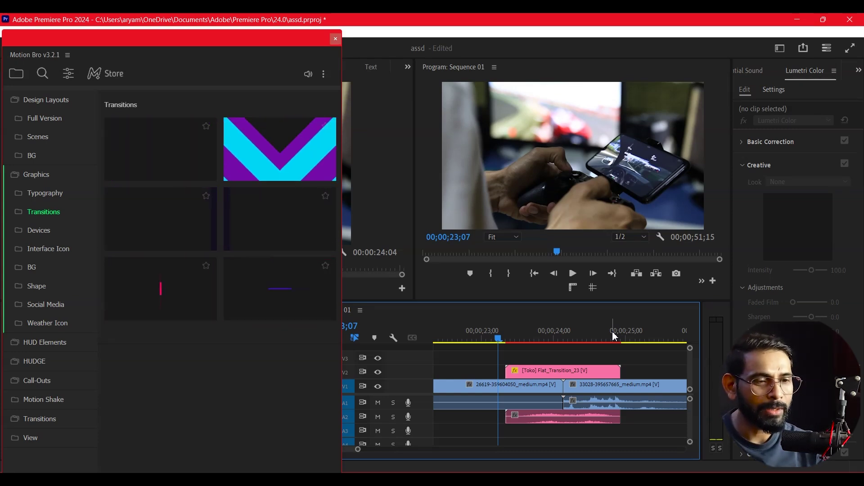
key("Return")
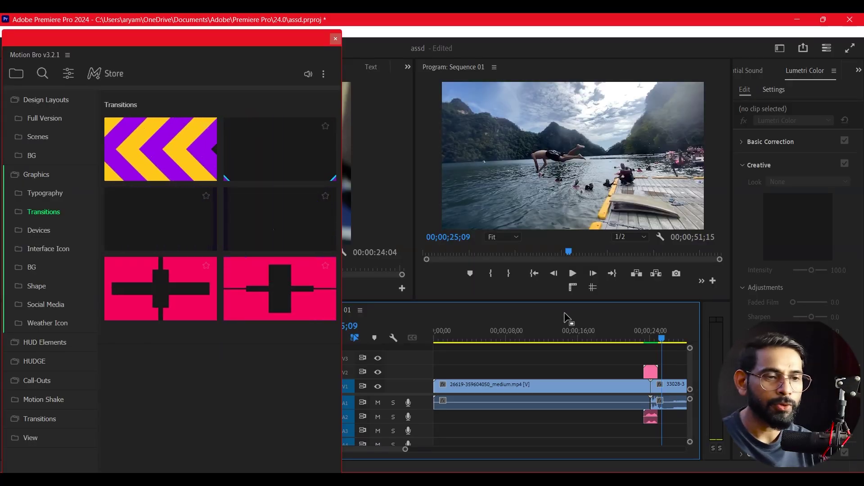
left_click(641, 339)
Preview the transition, then add the 5K heart template from Motion Bro's Graphics typography
left_click_drag(643, 341, 653, 346)
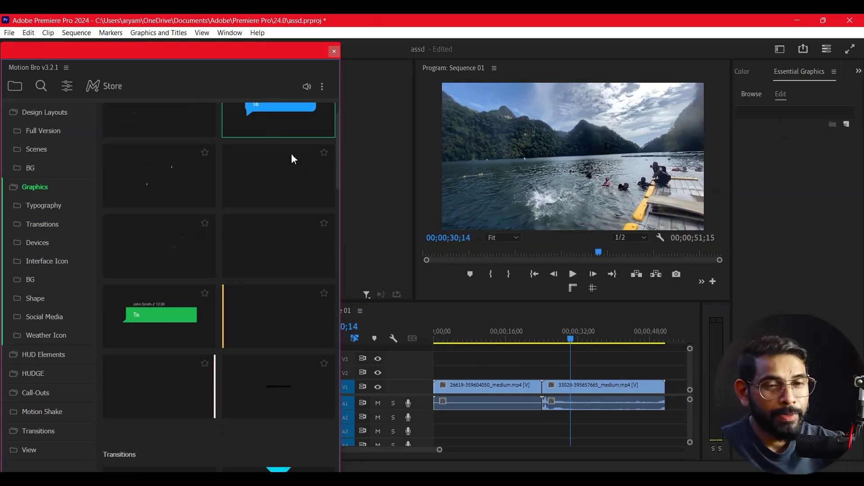
mouse_move(288, 298)
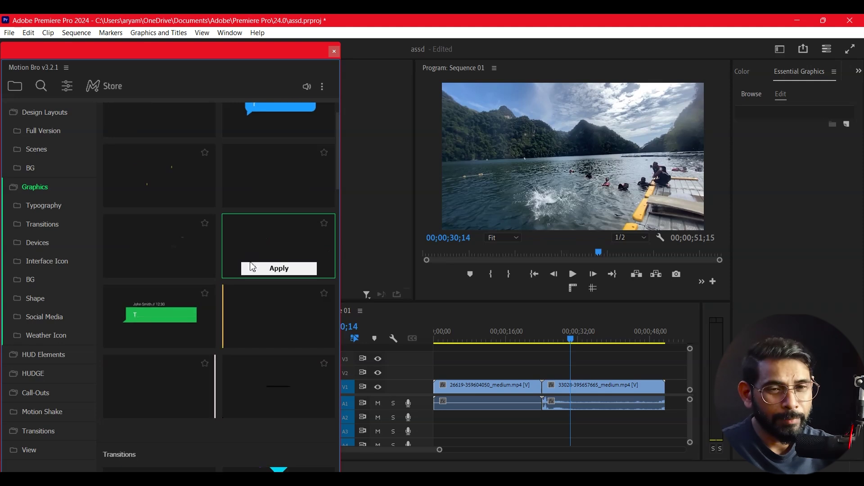
mouse_move(273, 174)
mouse_move(280, 324)
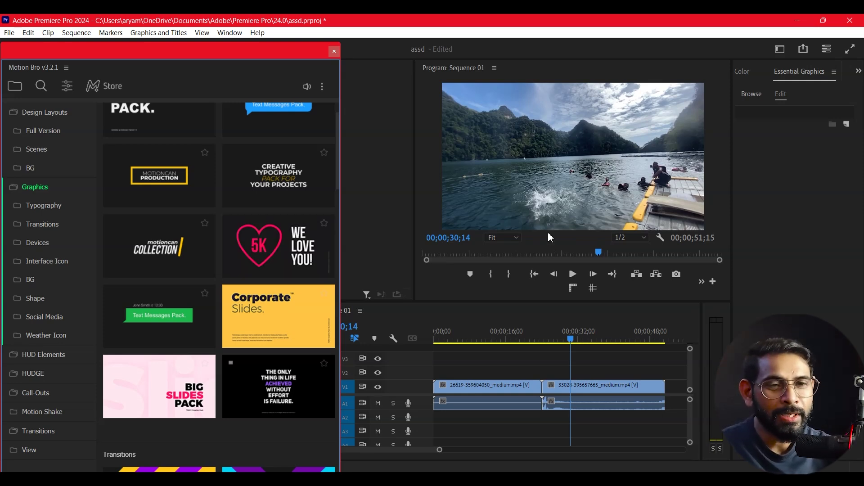
scroll(279, 194, "up", 3)
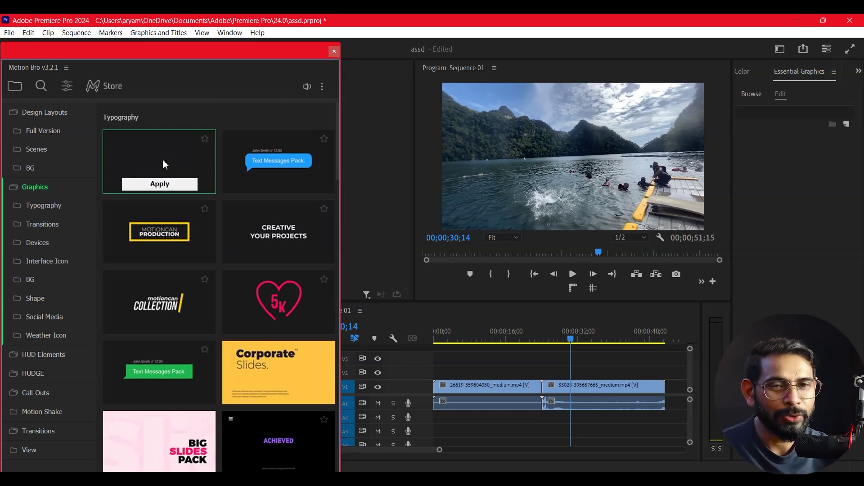
scroll(333, 295, "down", 3)
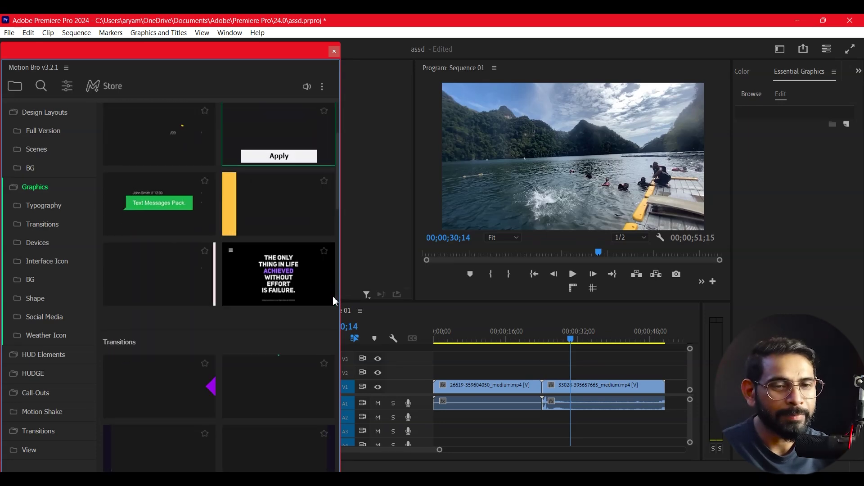
mouse_move(317, 299)
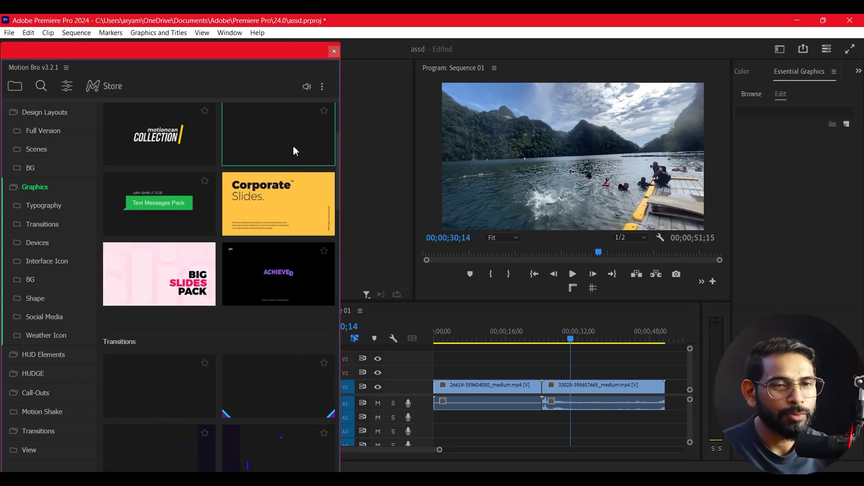
scroll(278, 143, "up", 3)
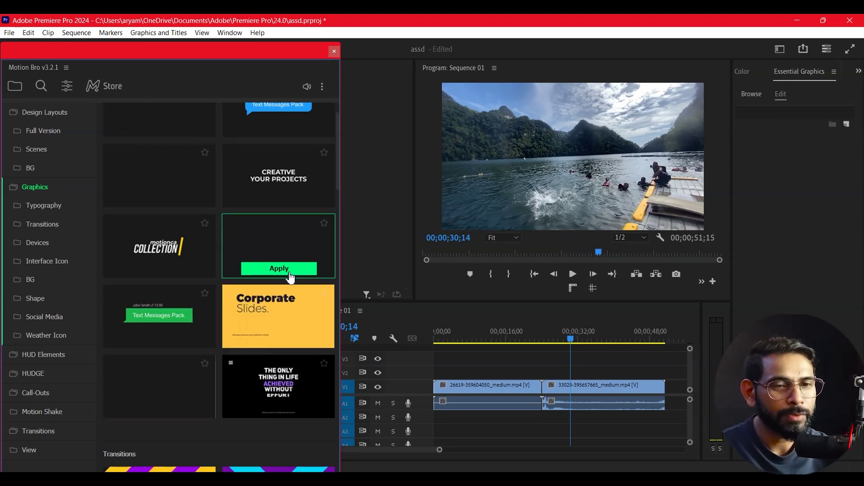
left_click(289, 272)
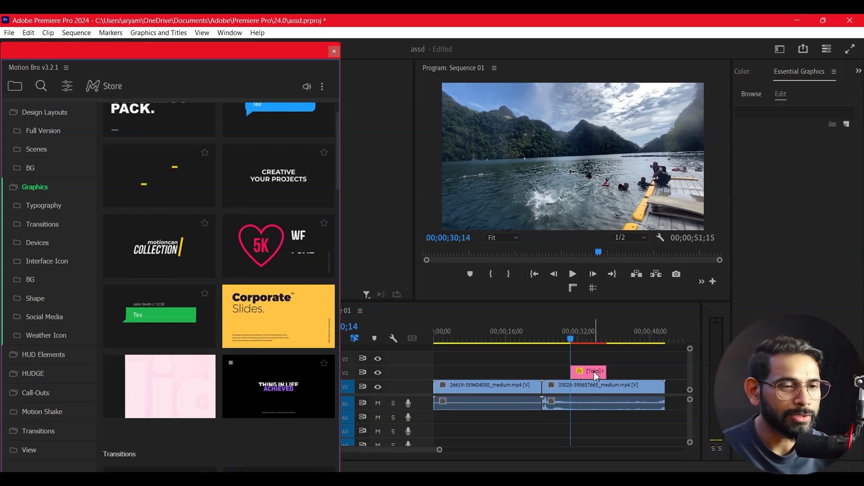
Move the 5K heart graphic on V2 to about 41 seconds and play it back
left_click(595, 371)
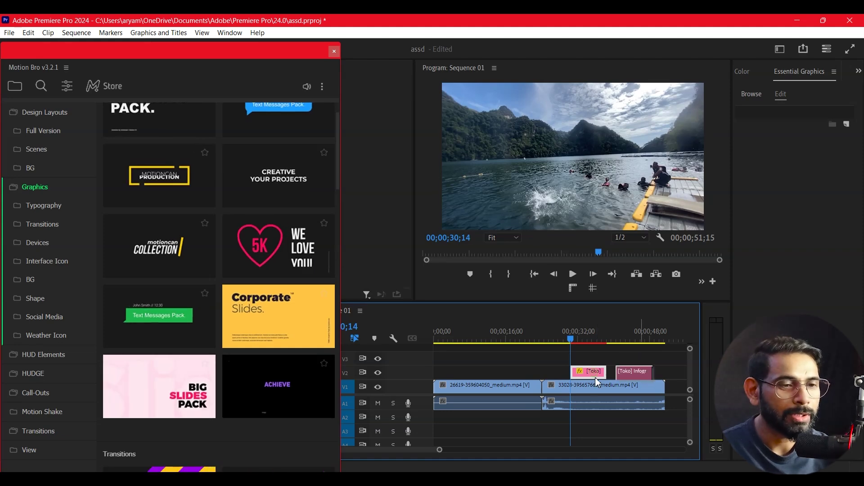
left_click_drag(595, 377, 639, 374)
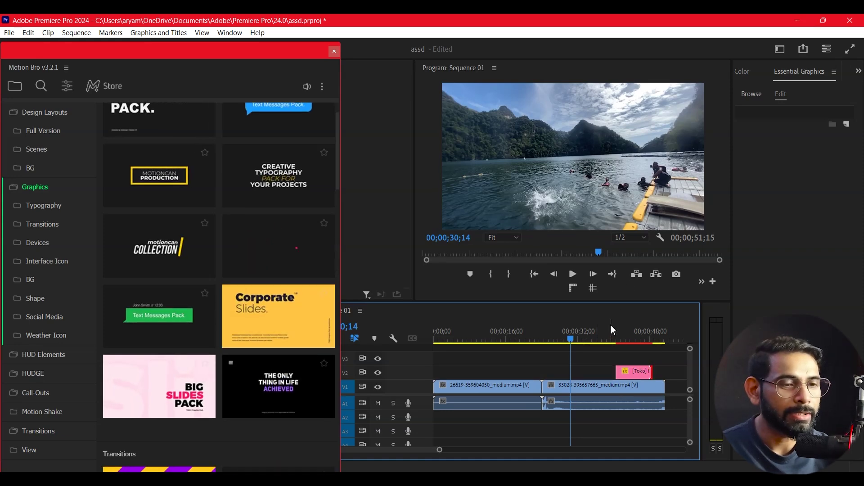
left_click(612, 334)
key("space")
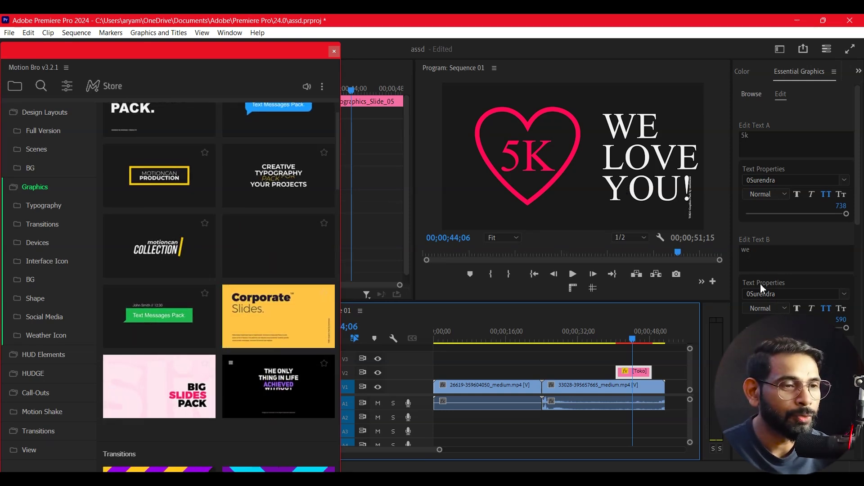
Retype the heart title's lines as 'Thanks', 'for' and 'Supprt'
left_click(777, 261)
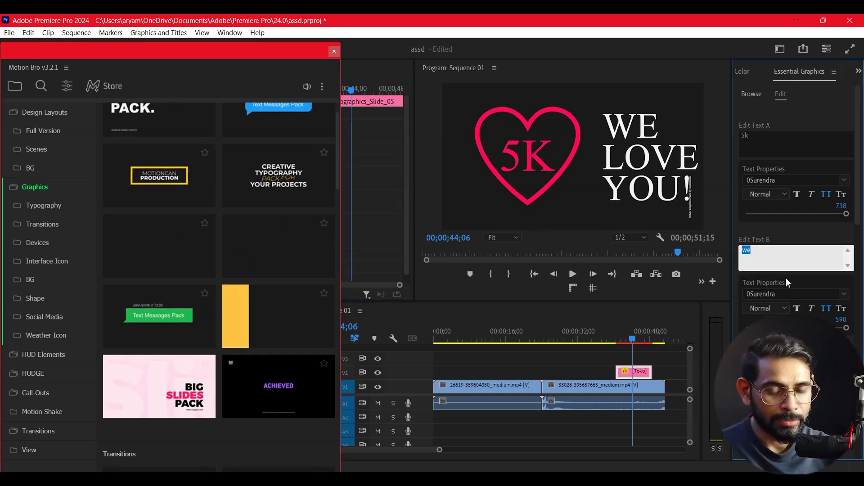
type("T")
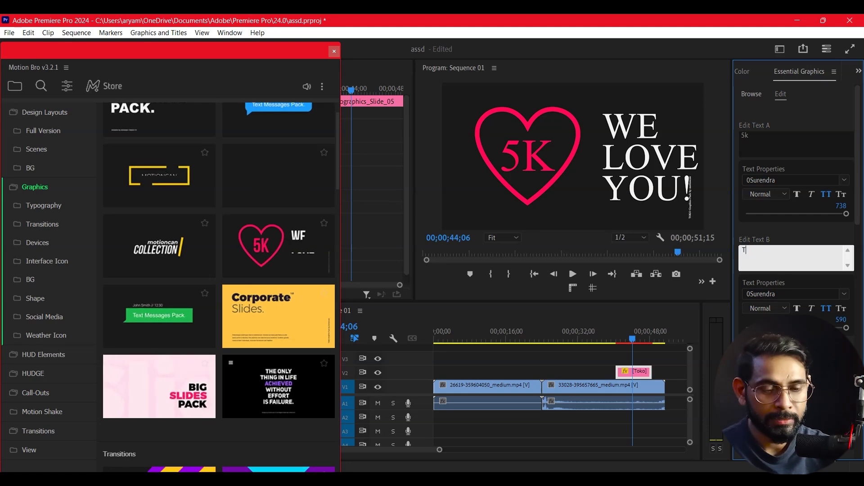
type("hanks")
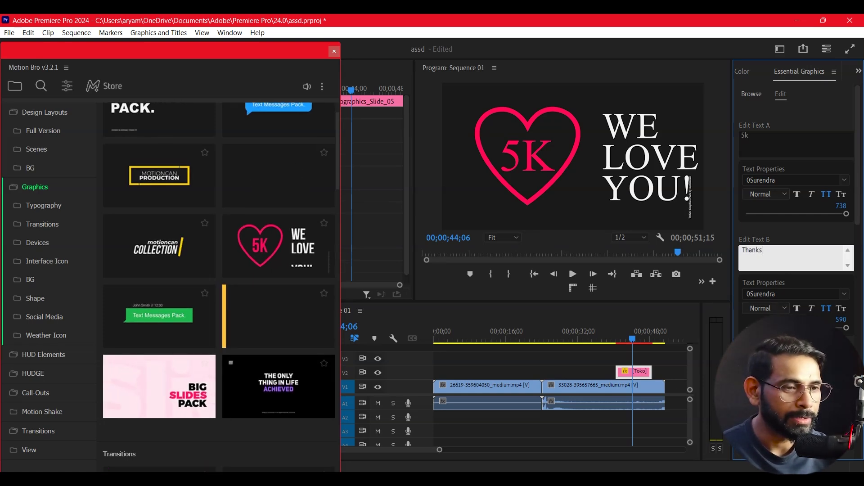
key("Tab")
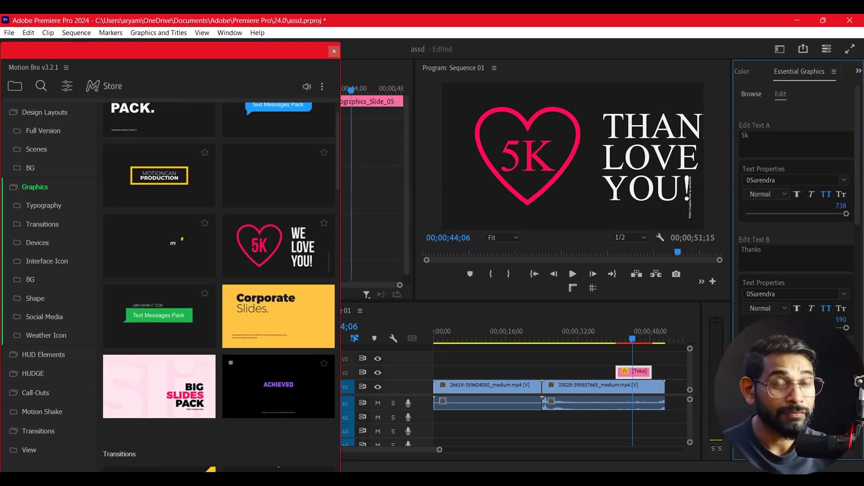
scroll(836, 291, "down", 2)
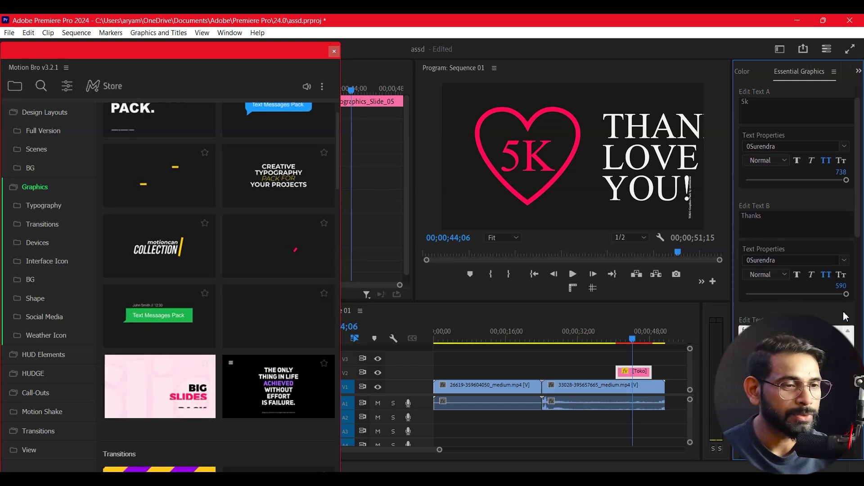
type("for")
left_click(837, 292)
key("Escape")
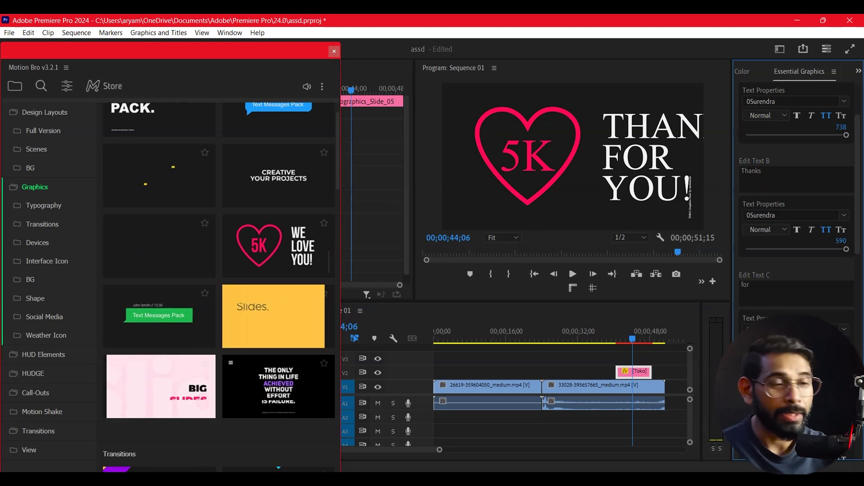
left_click(659, 238)
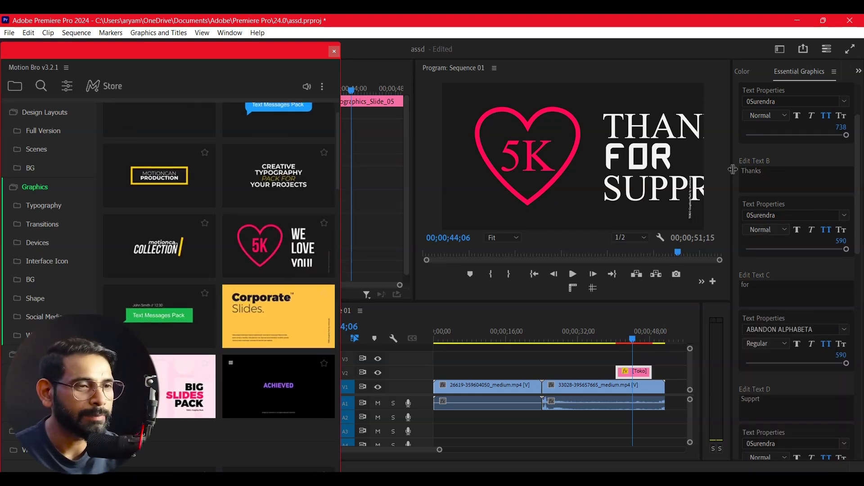
Set THANKS and SUPPRT to Airstrike and FOR to Airstrike Expanded
left_click(844, 216)
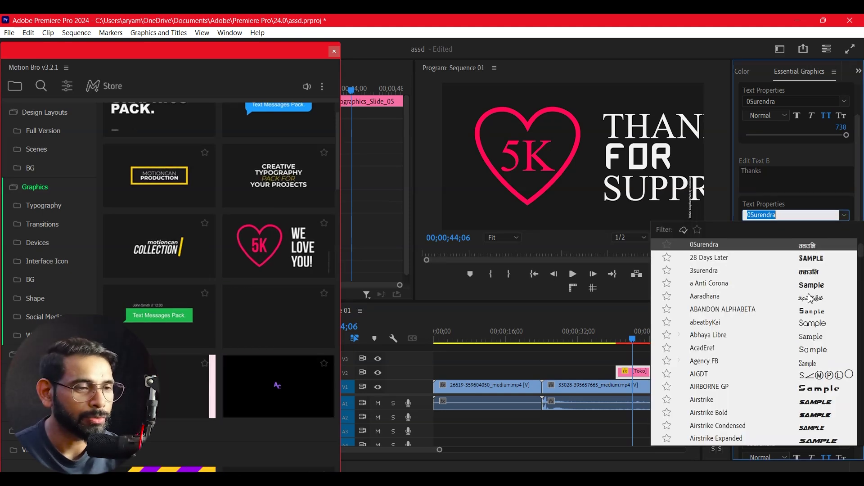
left_click(813, 407)
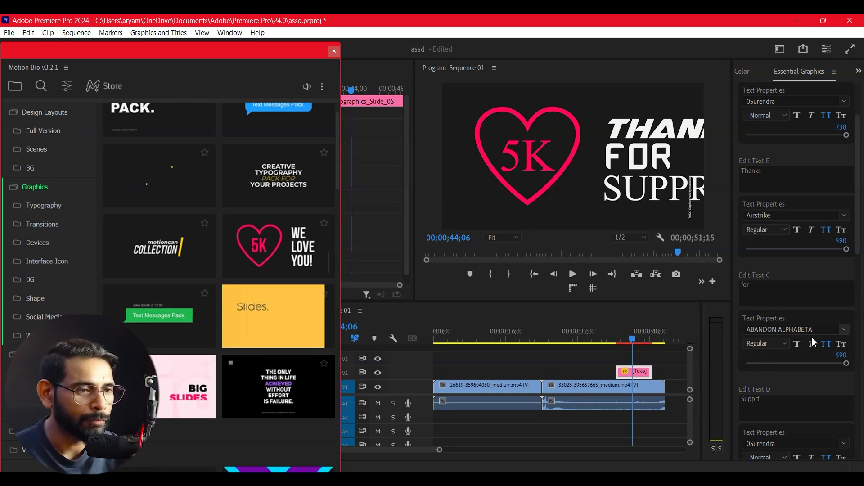
left_click(844, 331)
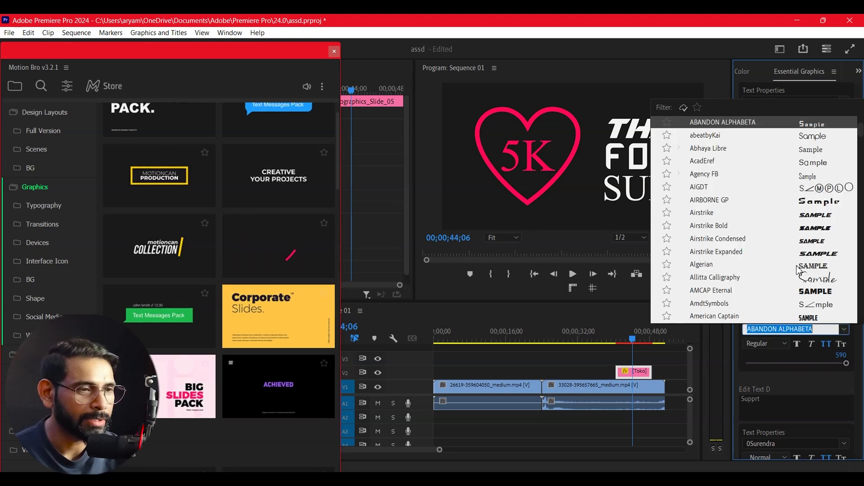
left_click(814, 256)
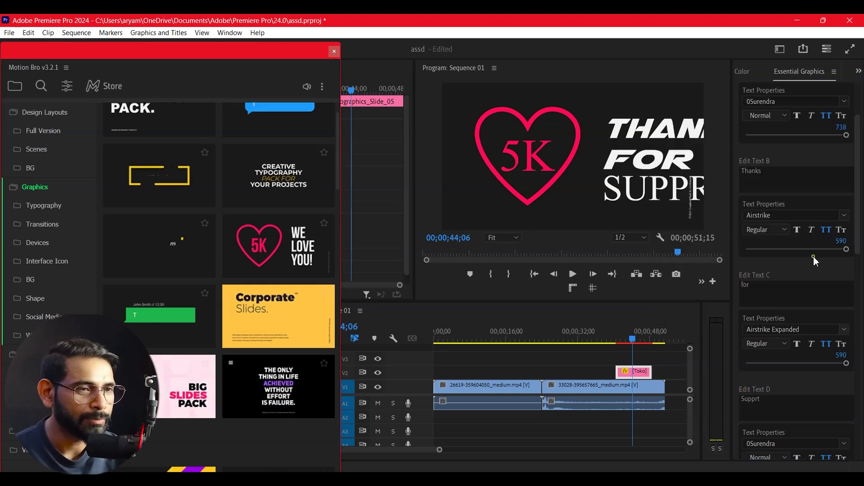
scroll(812, 380, "down", 1)
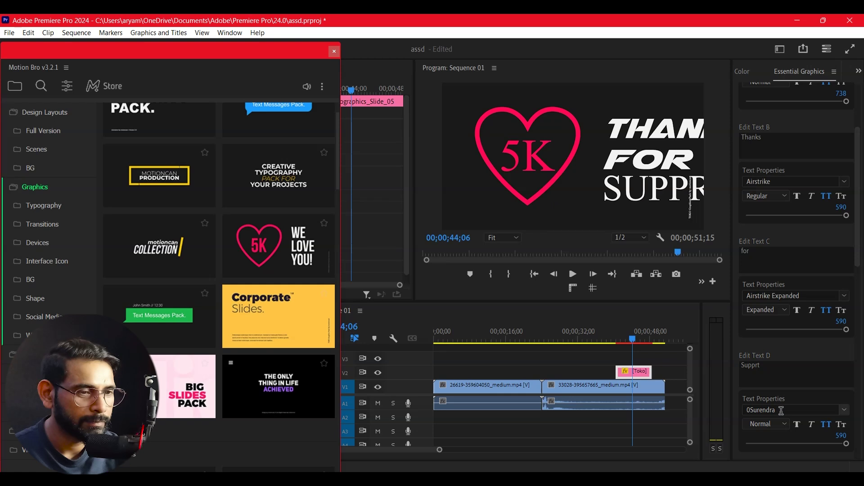
left_click(835, 410)
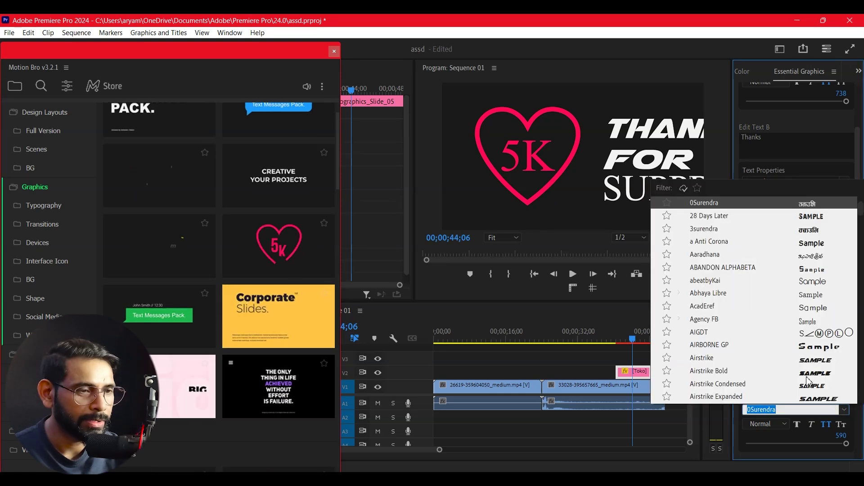
left_click(816, 360)
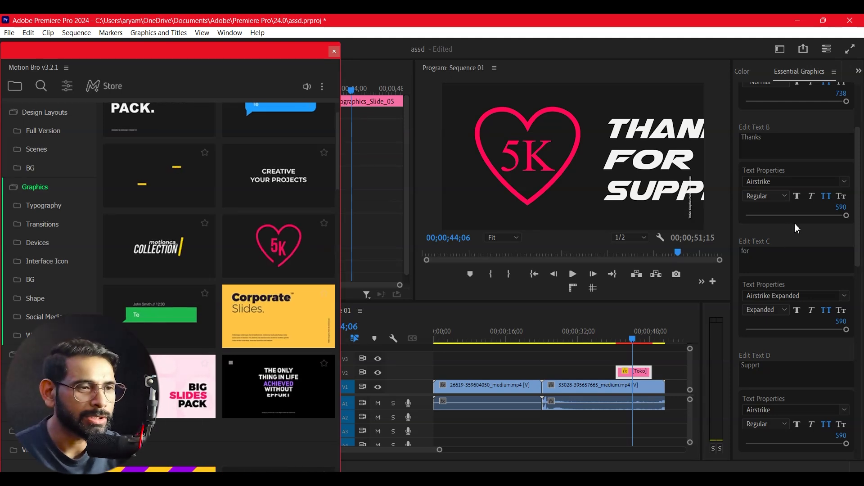
Size all three title lines at 300 and play back to preview
left_click_drag(827, 215, 822, 216)
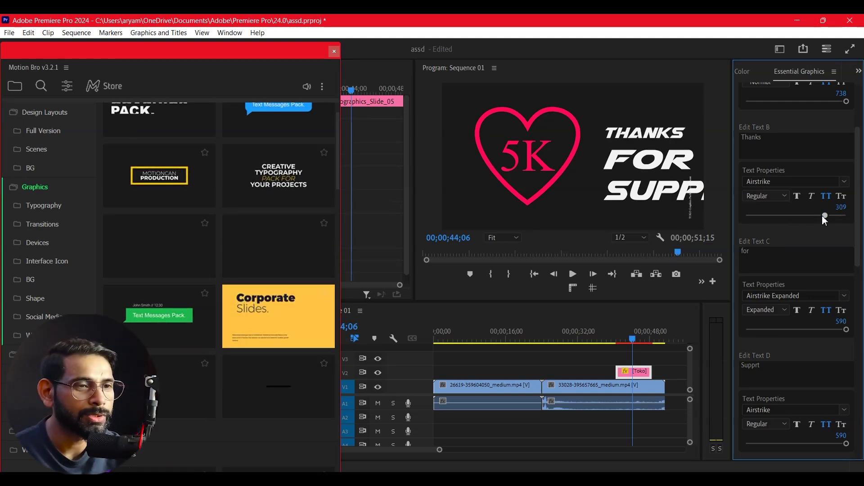
left_click(839, 207)
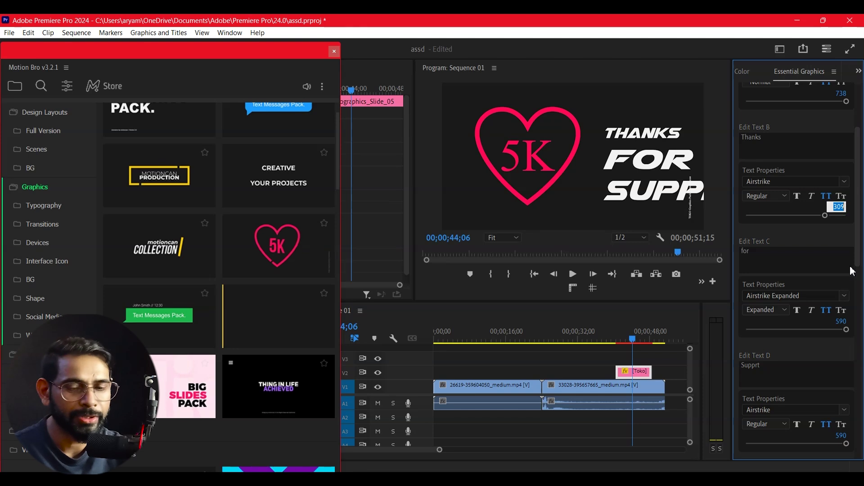
type("300")
key("Return")
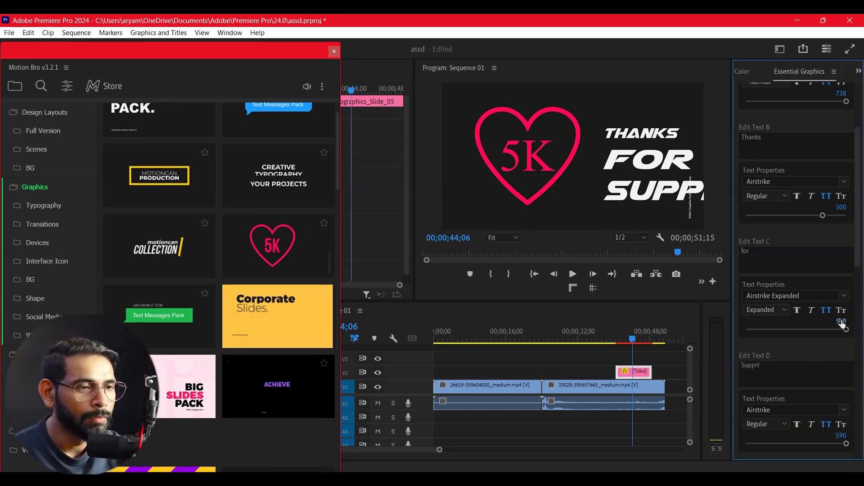
type("30")
key("Return")
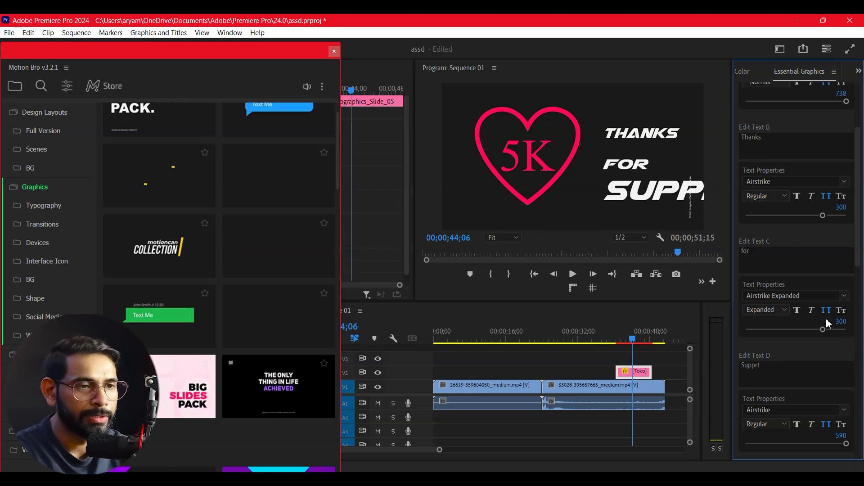
left_click(841, 436)
type("300")
key("Return")
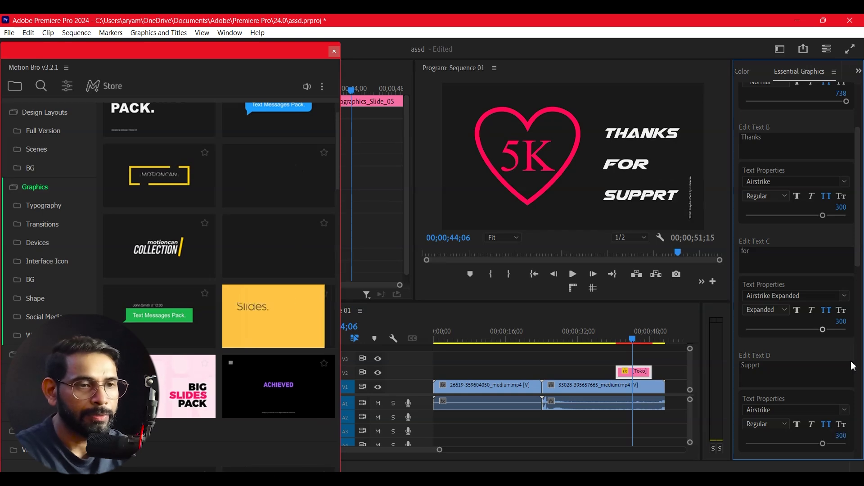
left_click_drag(633, 343, 608, 343)
key("space")
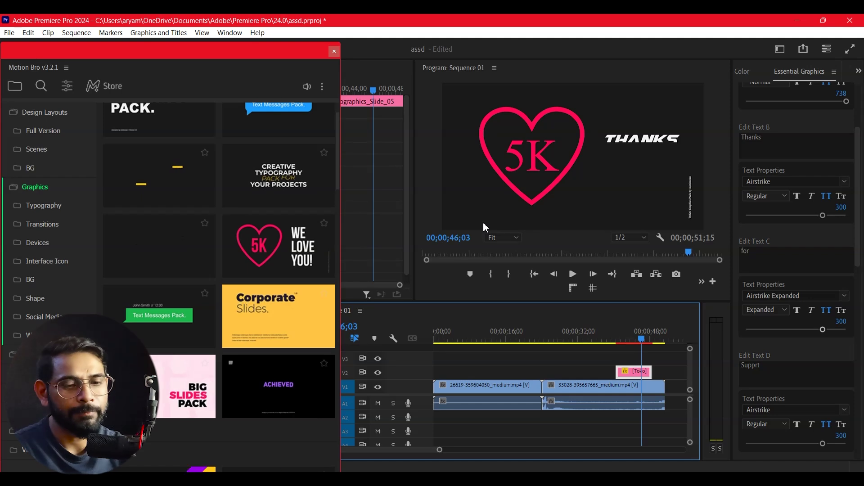
Stop playback and slide the Toko title clip earlier on V2
key("space")
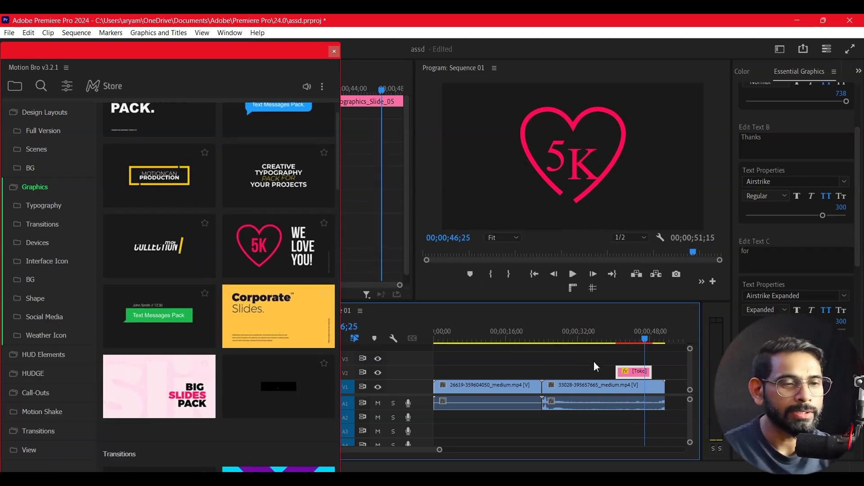
left_click_drag(635, 380, 575, 379)
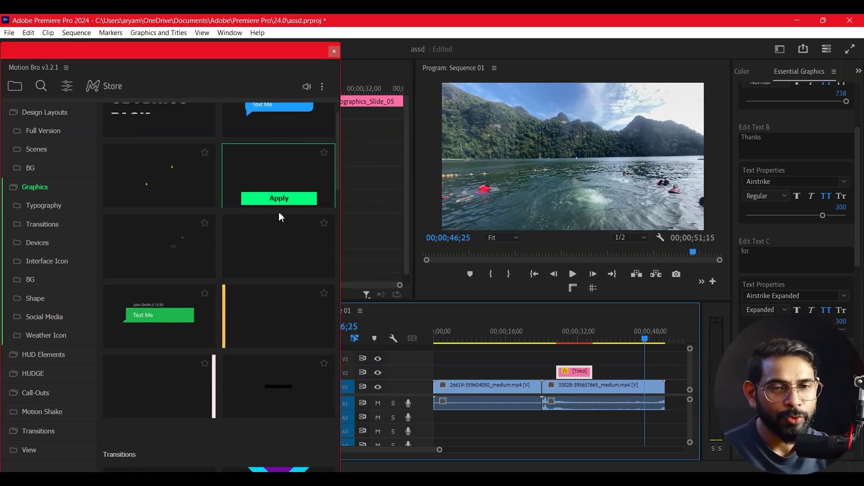
mouse_move(298, 397)
Scroll the Motion Bro Graphics list down to the Social Media presets
scroll(312, 369, "down", 2)
scroll(313, 369, "down", 5)
scroll(313, 369, "down", 5)
mouse_move(280, 268)
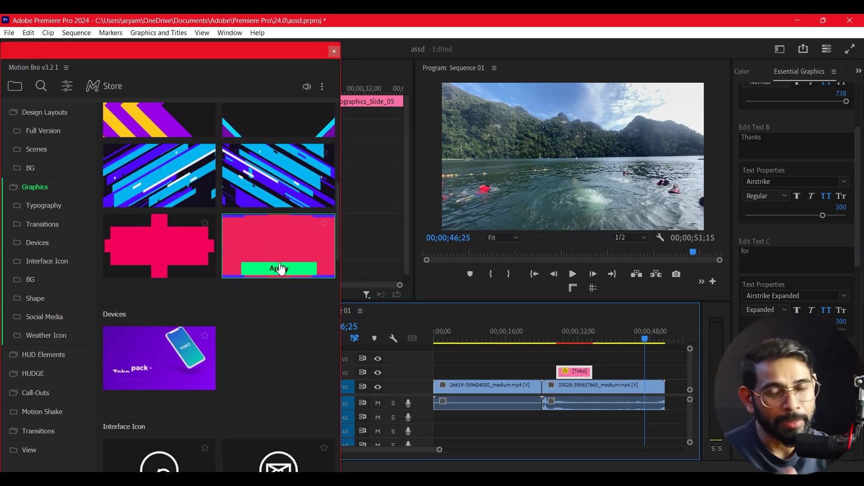
scroll(280, 269, "down", 5)
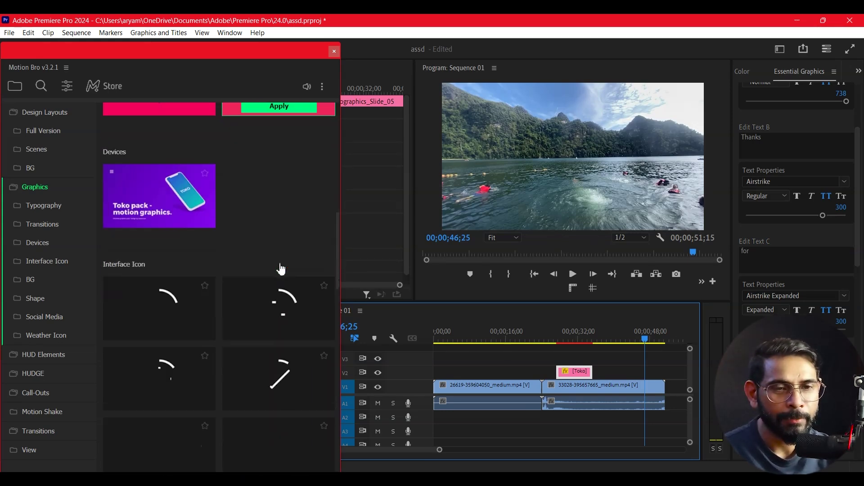
scroll(328, 222, "down", 6)
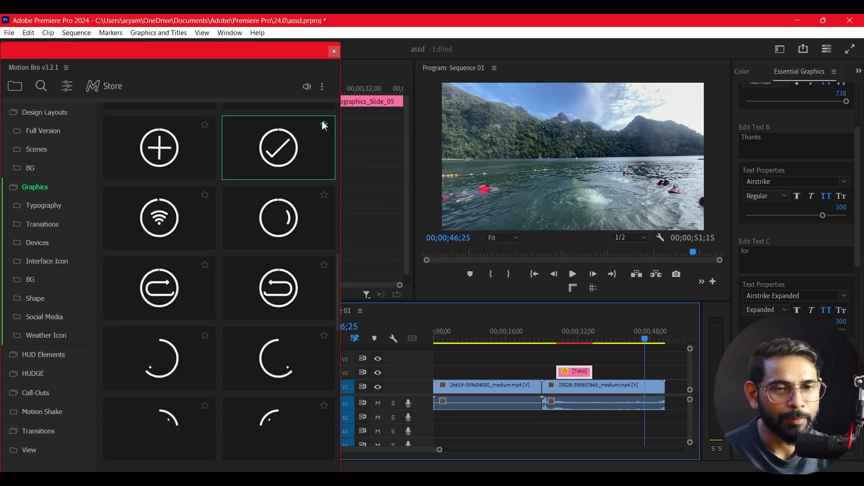
scroll(276, 286, "down", 3)
scroll(276, 286, "down", 7)
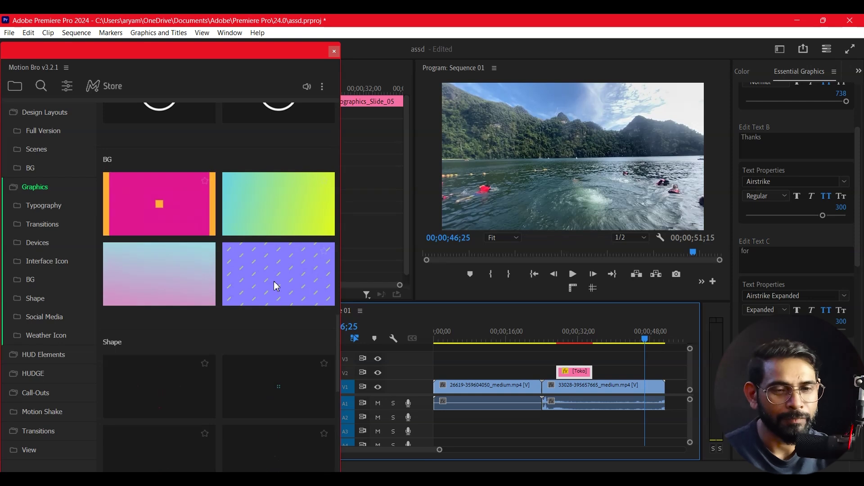
scroll(274, 281, "down", 5)
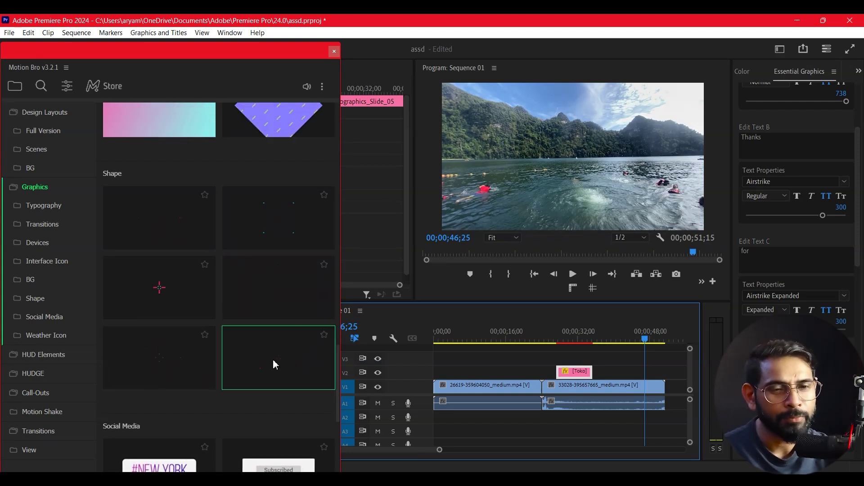
scroll(230, 353, "down", 5)
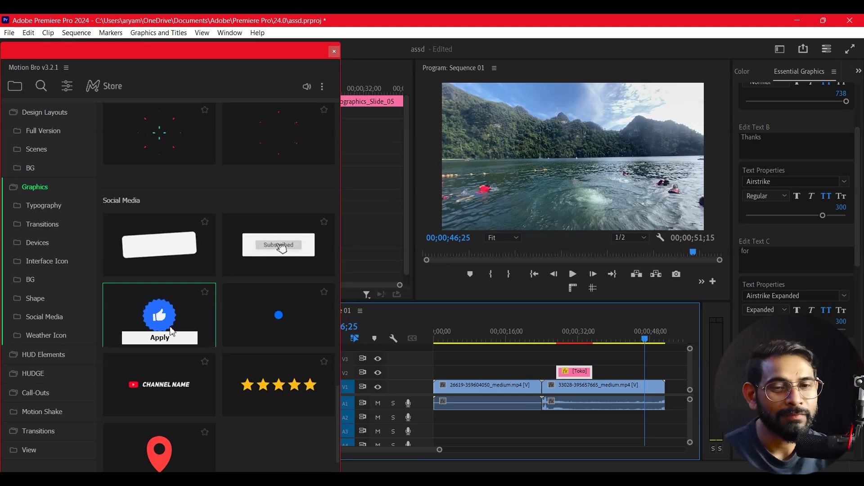
Add the thumbs-up like graphic to the sequence and preview it
left_click(174, 339)
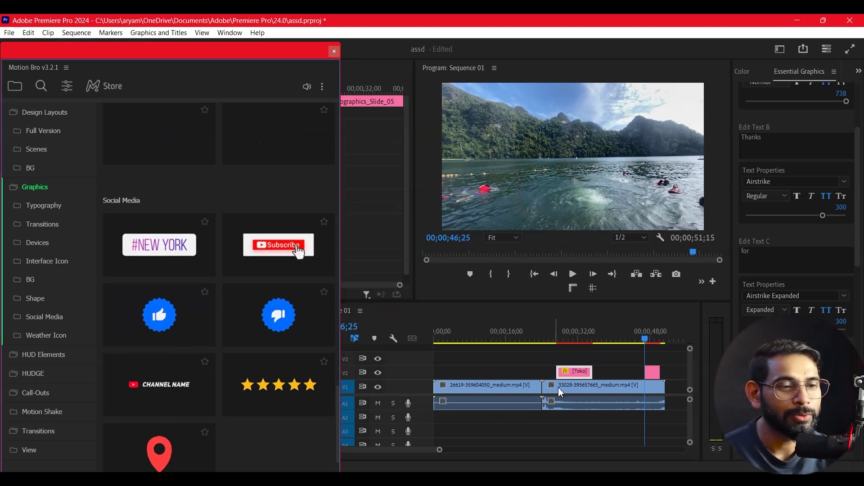
left_click_drag(648, 340, 645, 341)
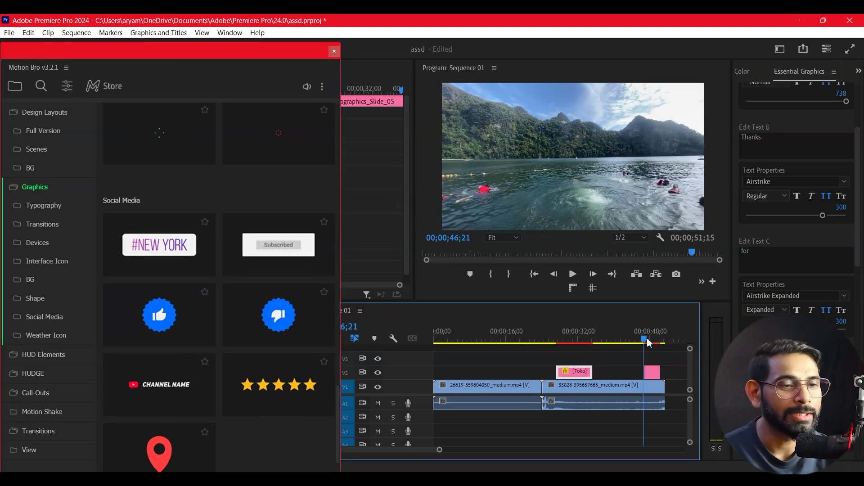
key("space")
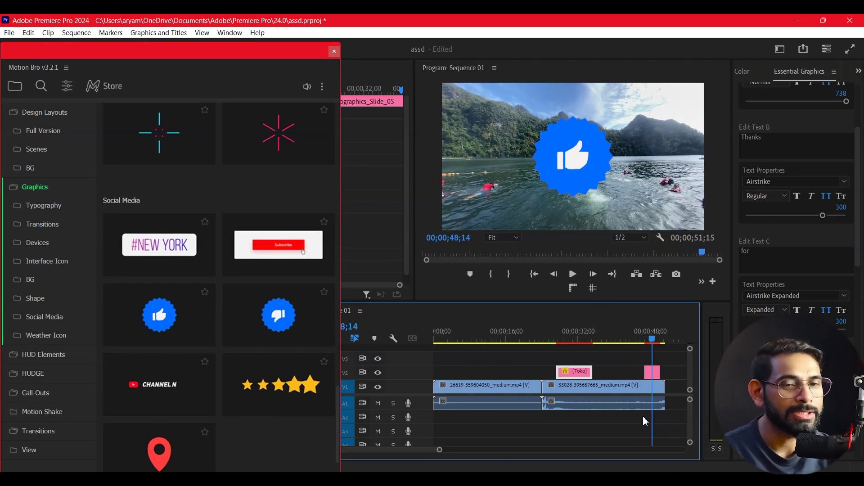
mouse_move(252, 387)
key("space")
Add the YouTube channel-name graphic and place it on V2 near 10 seconds
scroll(252, 387, "down", 3)
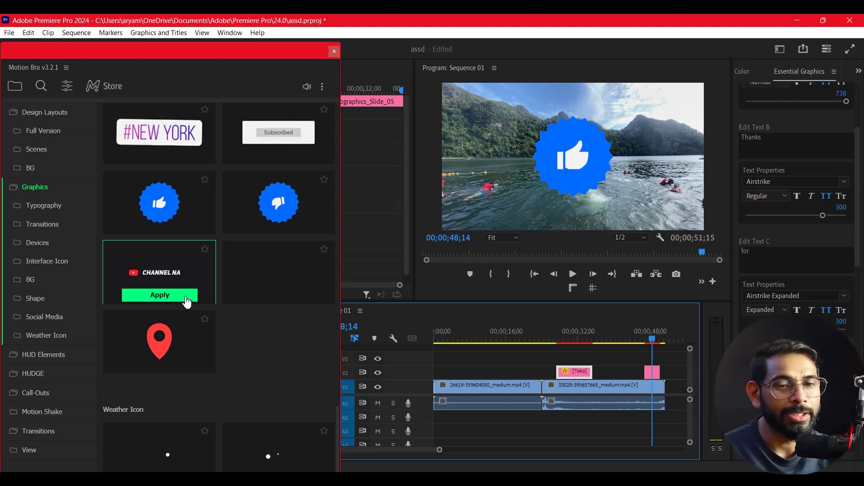
scroll(188, 302, "down", 2)
scroll(187, 301, "down", 3)
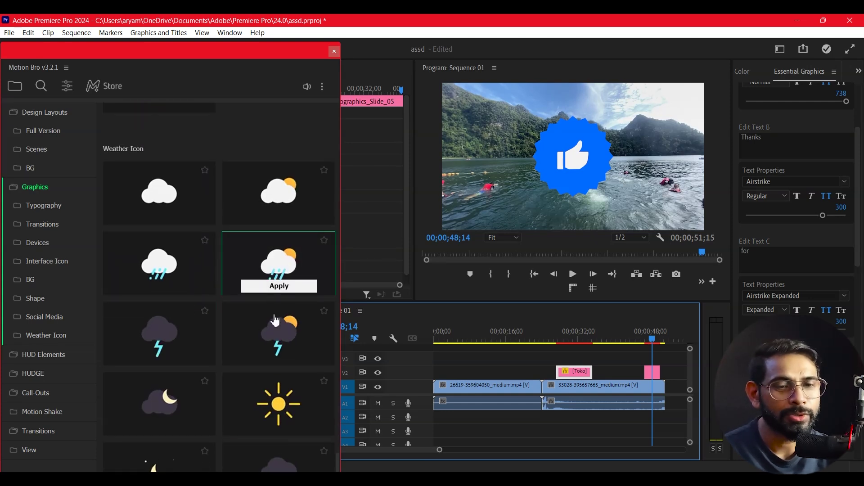
scroll(233, 339, "up", 4)
scroll(185, 317, "up", 3)
mouse_move(175, 411)
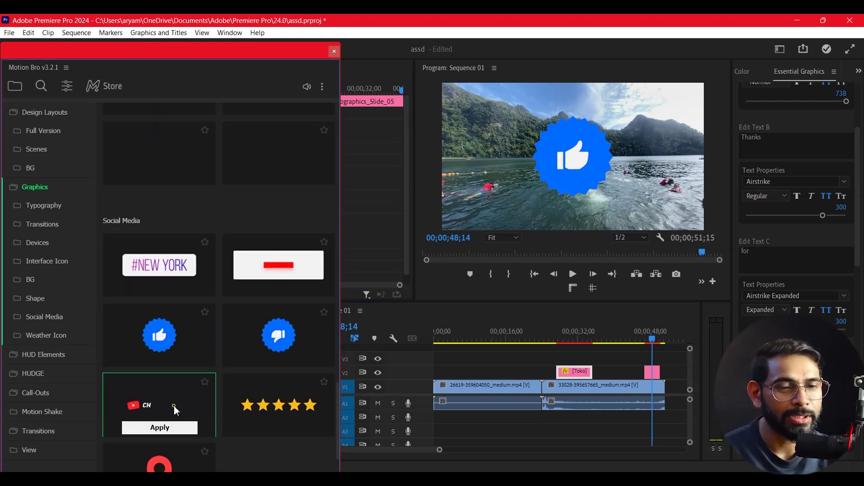
left_click(160, 427)
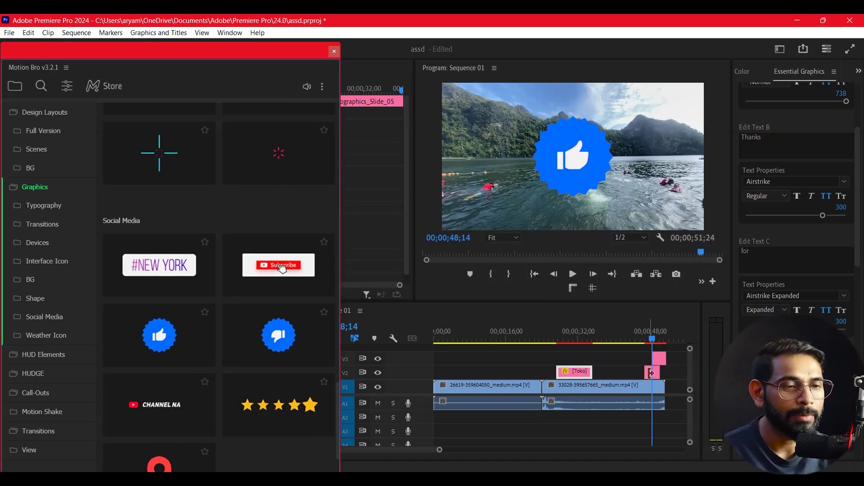
left_click_drag(657, 359, 492, 372)
Preview the channel-name title animation from about 11 seconds and zoom the timeline in
left_click(489, 333)
key("space")
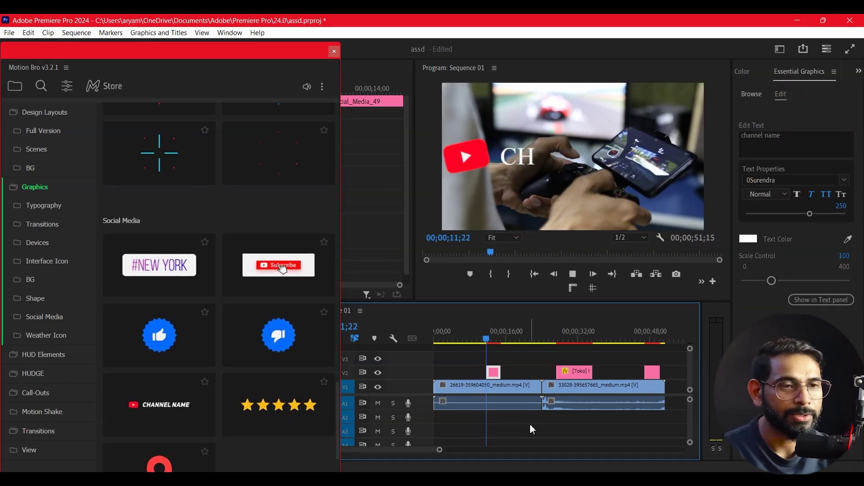
key("space")
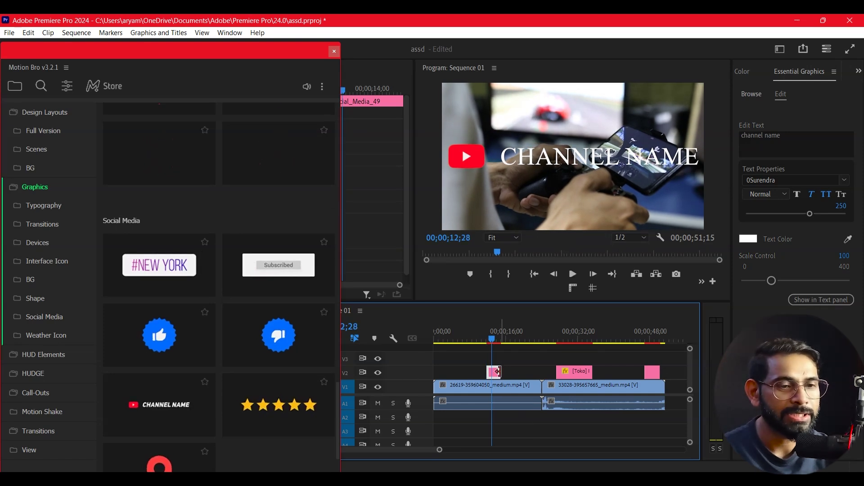
key("equal")
key("equal")
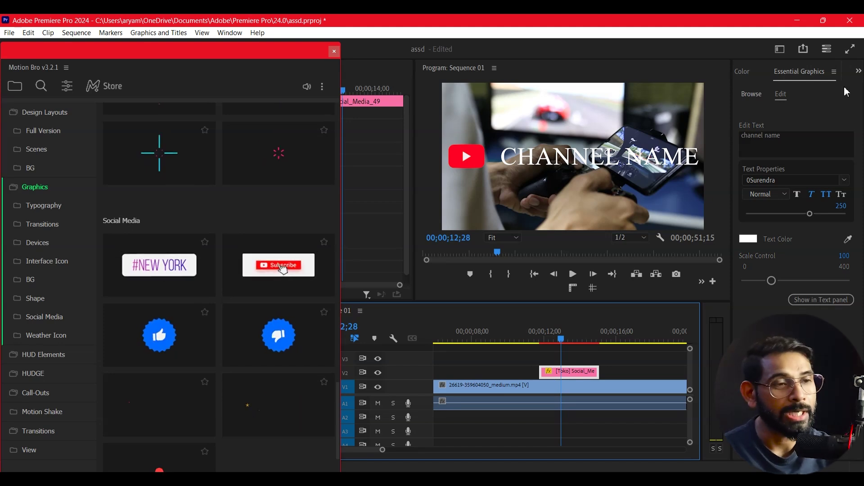
left_click(799, 145)
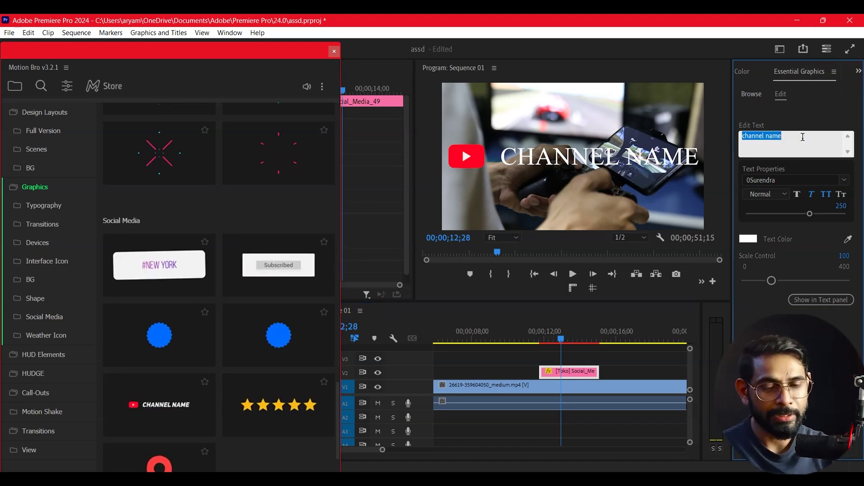
Replace the placeholder channel name with 'DreamCT TUTOR' and preview it
type("Dream")
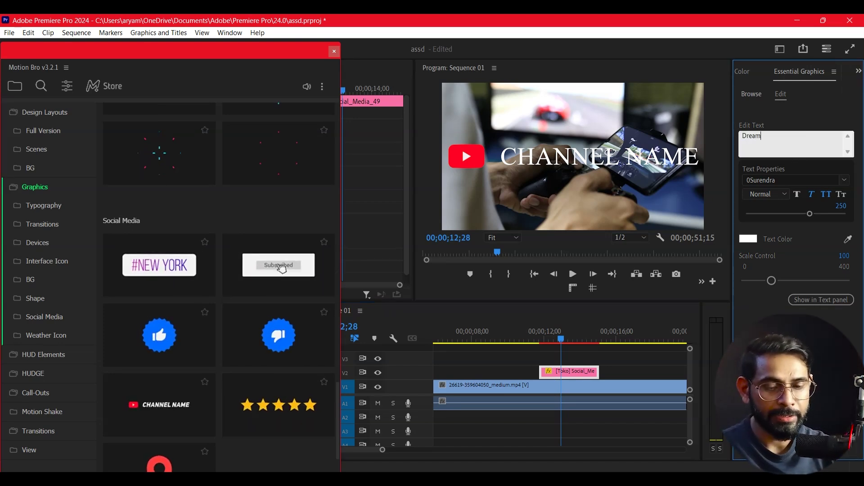
type("CT")
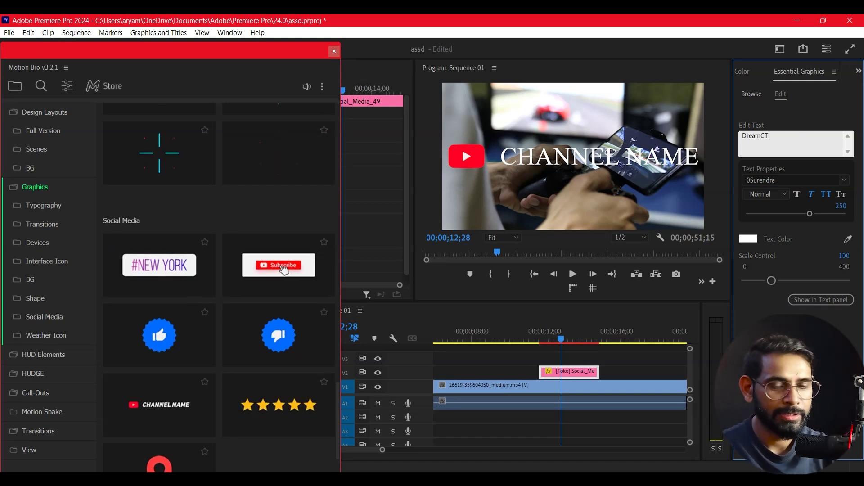
type(" TUTOR")
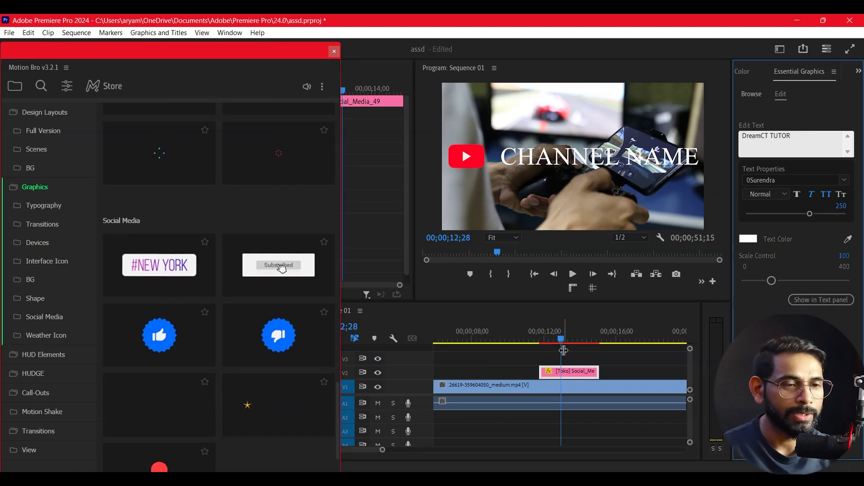
left_click_drag(561, 339, 541, 343)
key("space")
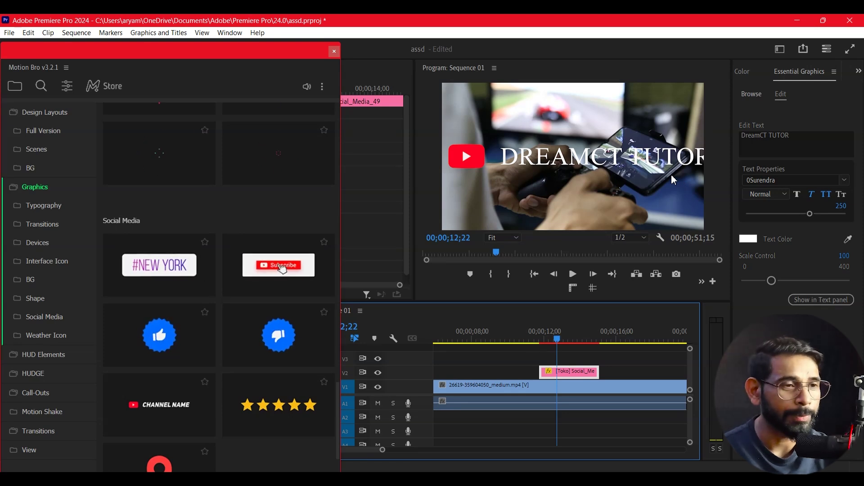
Turn off All Caps, set the font to Berlin Sans FB, and replay the title
left_click(825, 196)
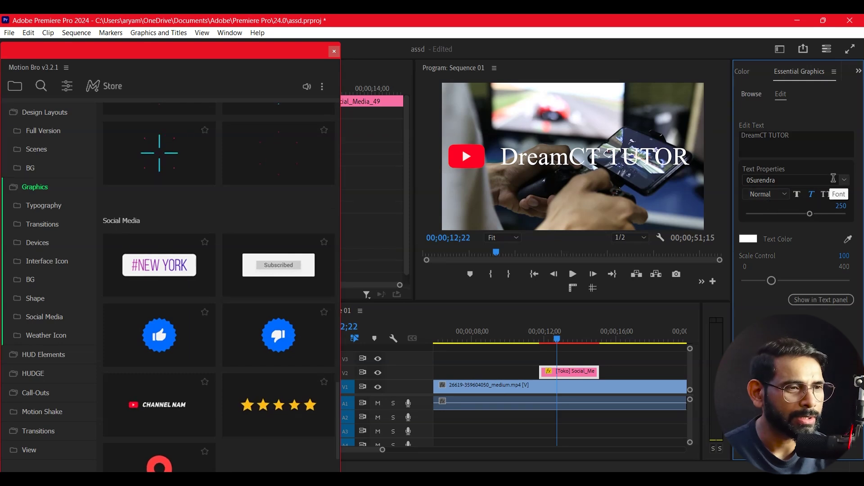
left_click(783, 180)
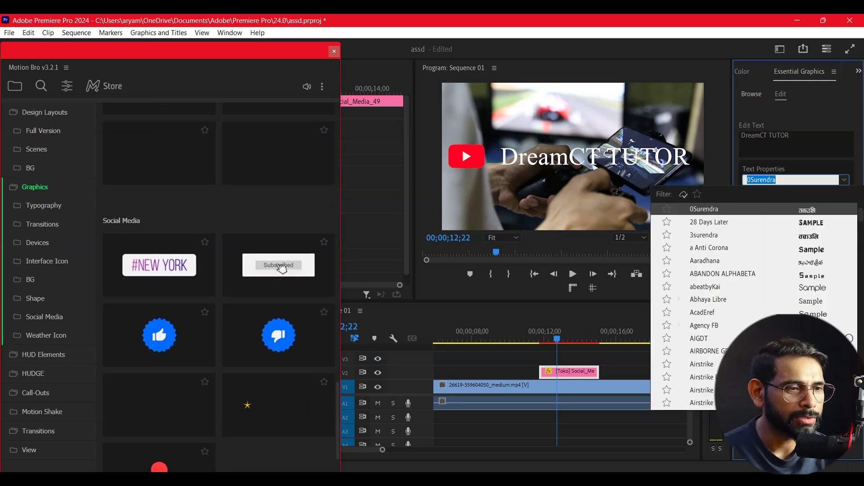
left_click(702, 365)
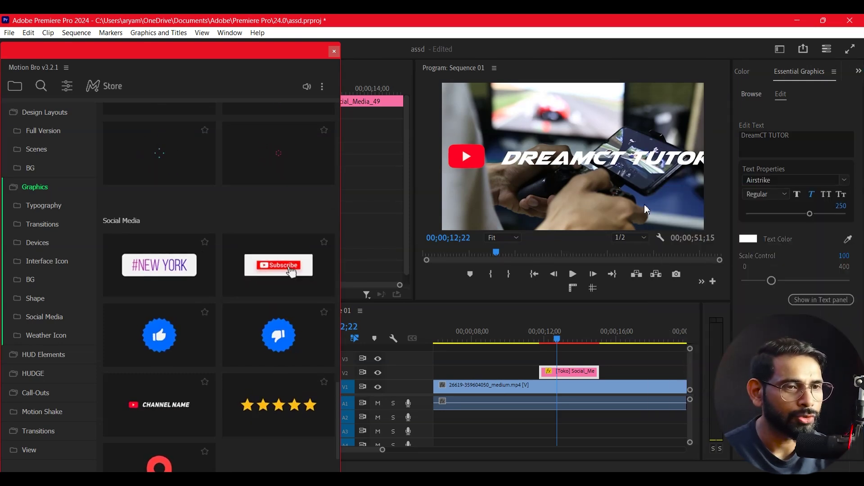
key("Down")
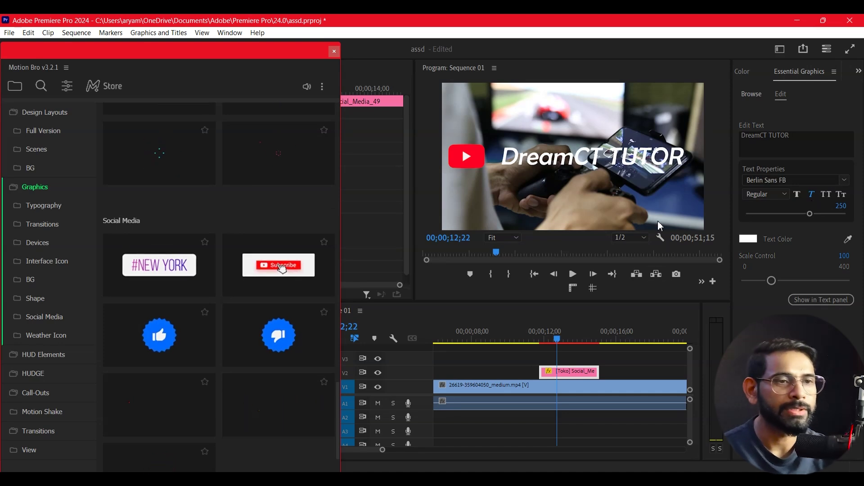
left_click(544, 357)
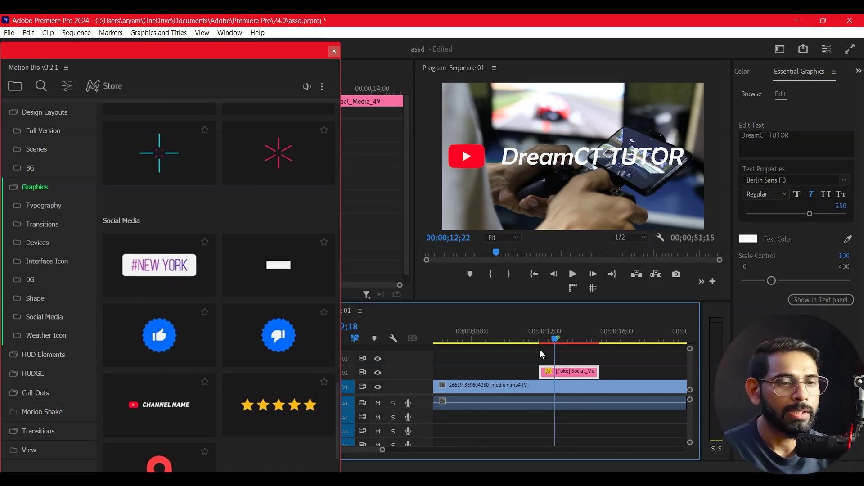
key("space")
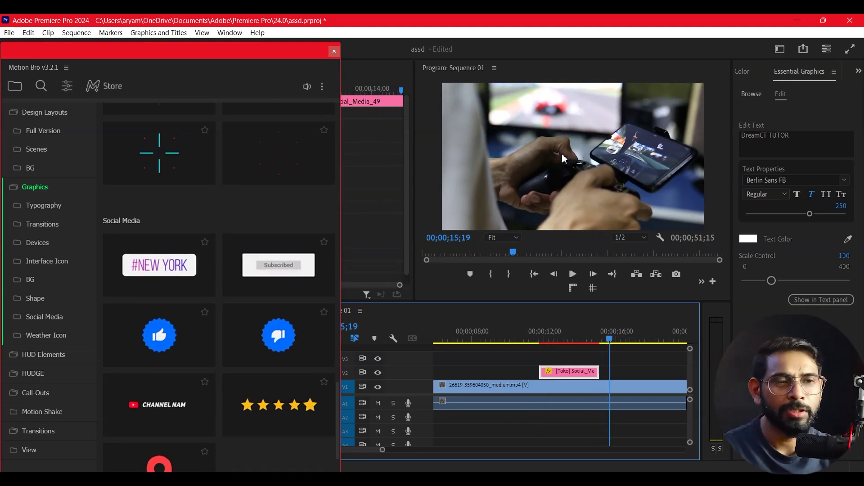
left_click(38, 226)
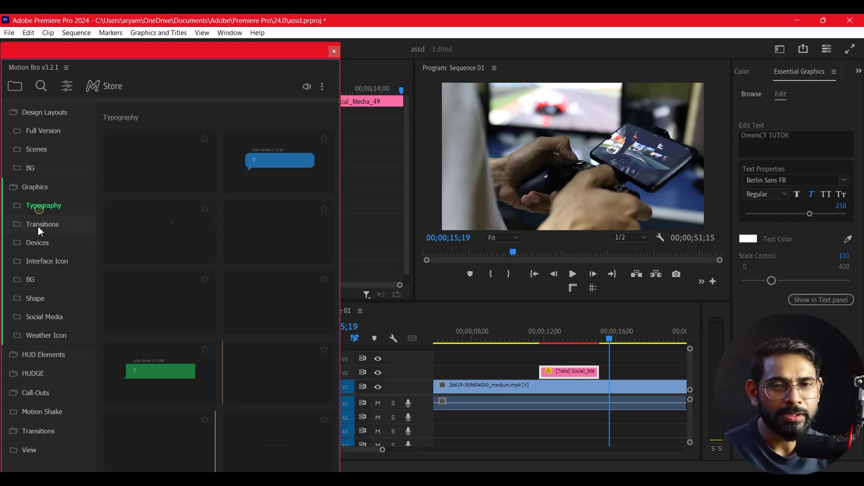
Browse the Devices, Interface Icon, BG, Shape, Social Media and Weather Icon presets
left_click(49, 243)
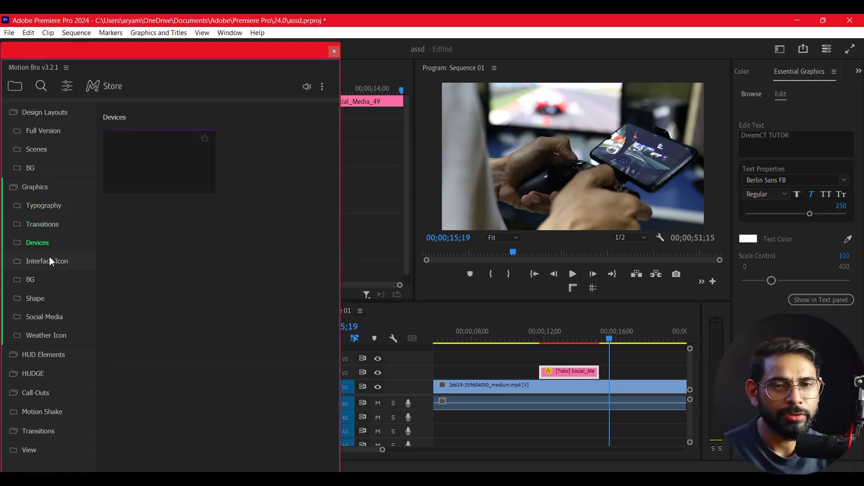
left_click(48, 261)
left_click(37, 280)
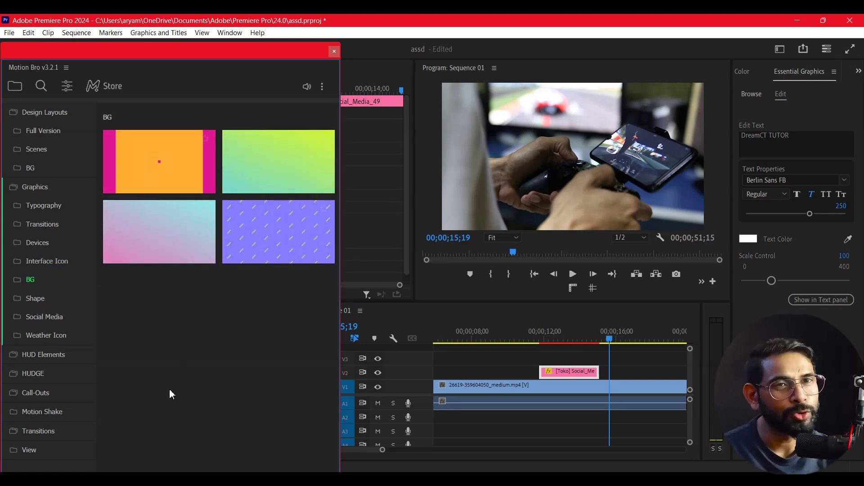
left_click(35, 299)
left_click(48, 318)
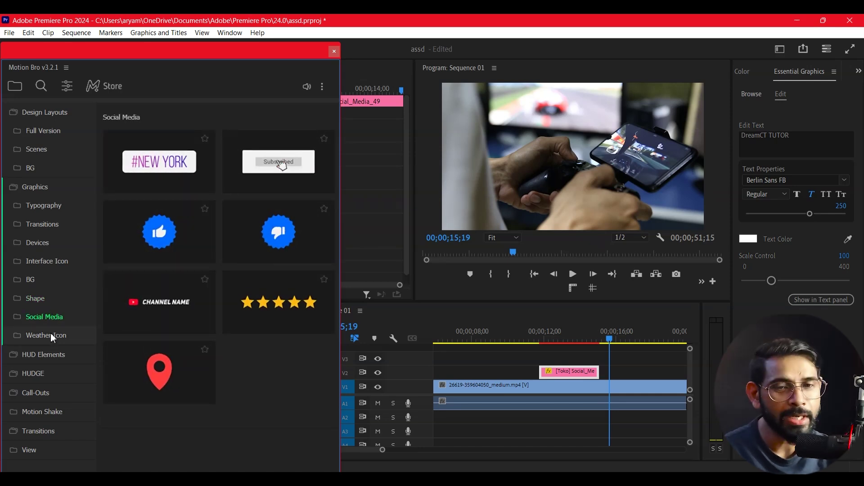
left_click(50, 337)
mouse_move(254, 368)
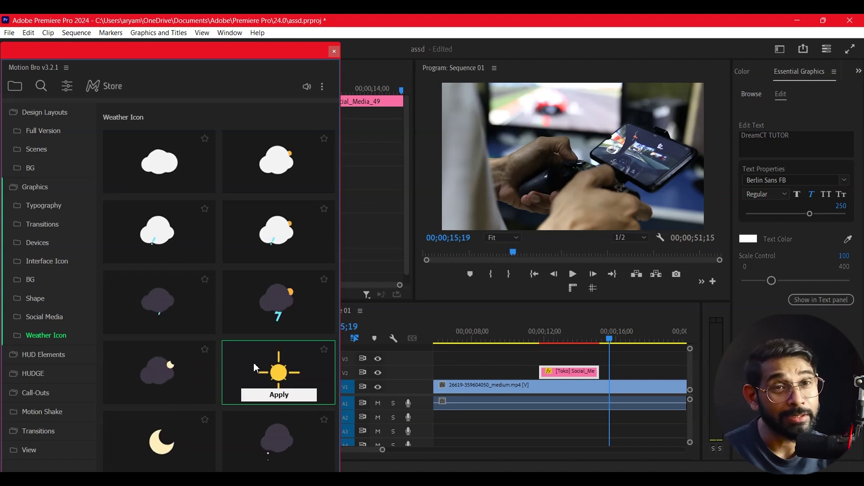
Browse the HUD Elements, Elements, Metrics and Wave presets, then open HUDGE
left_click(33, 355)
mouse_move(180, 316)
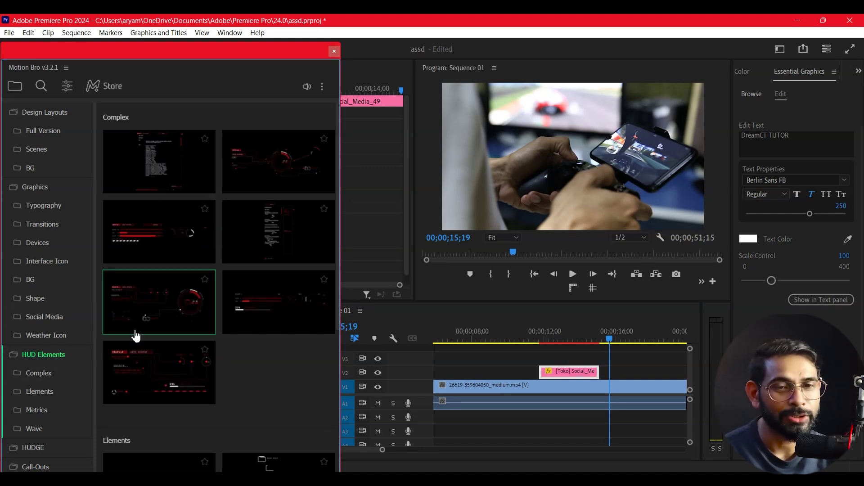
left_click(43, 390)
left_click(38, 406)
left_click(35, 423)
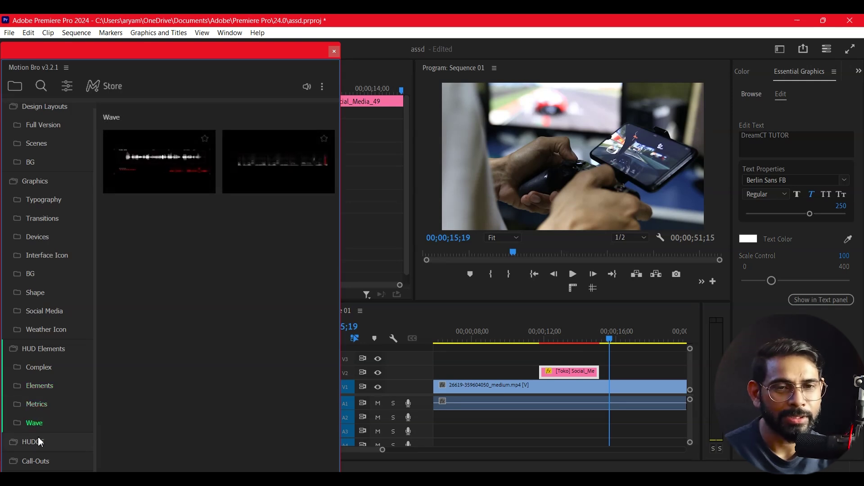
left_click(36, 441)
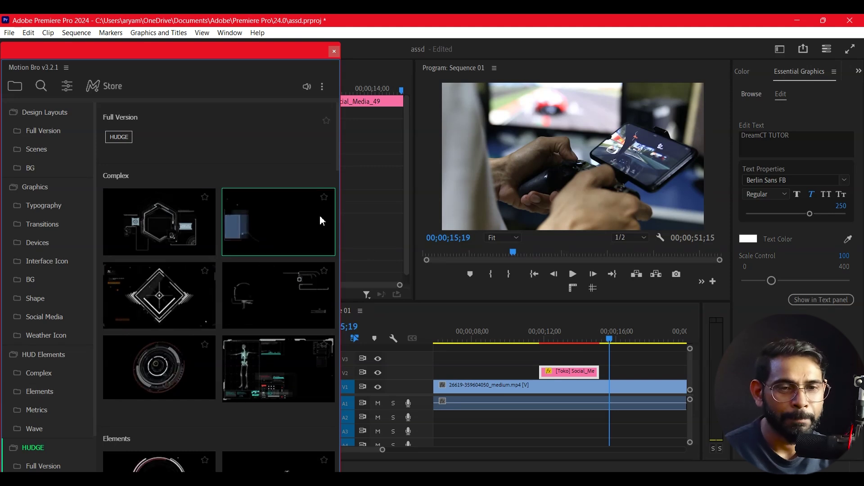
mouse_move(186, 356)
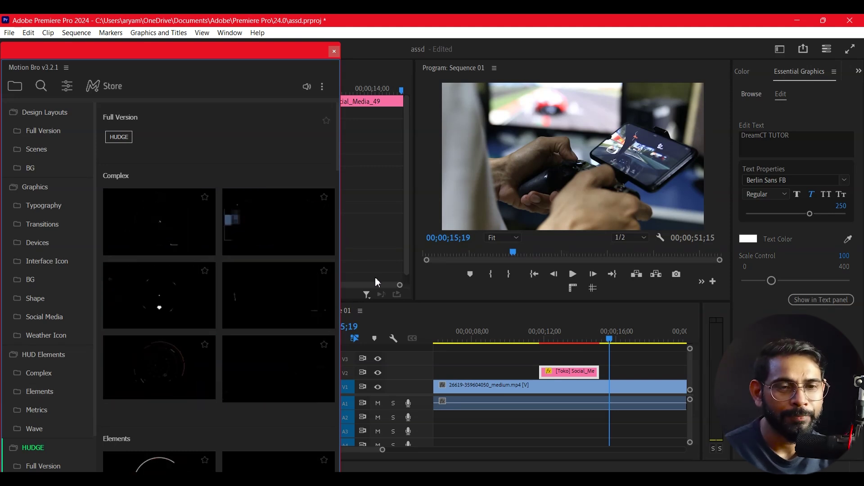
Apply the HDG Complex Turbine HUD preset over the selected gameplay clip
left_click_drag(281, 275, 458, 319)
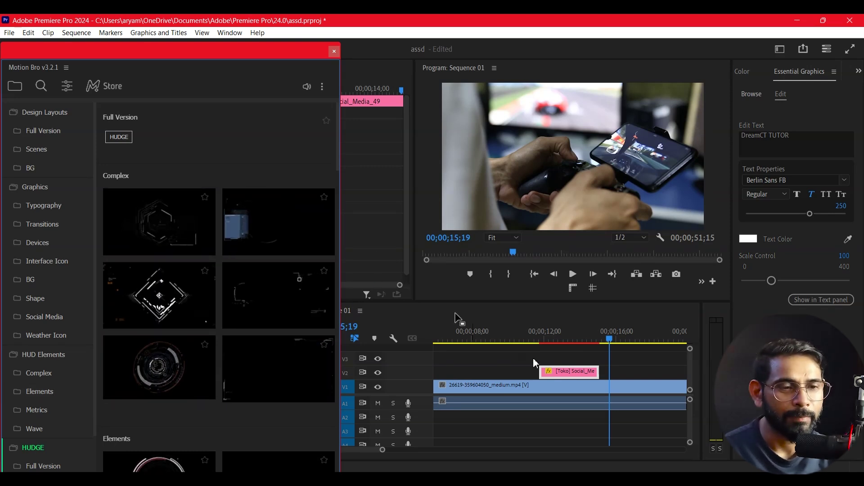
left_click(469, 385)
mouse_move(264, 236)
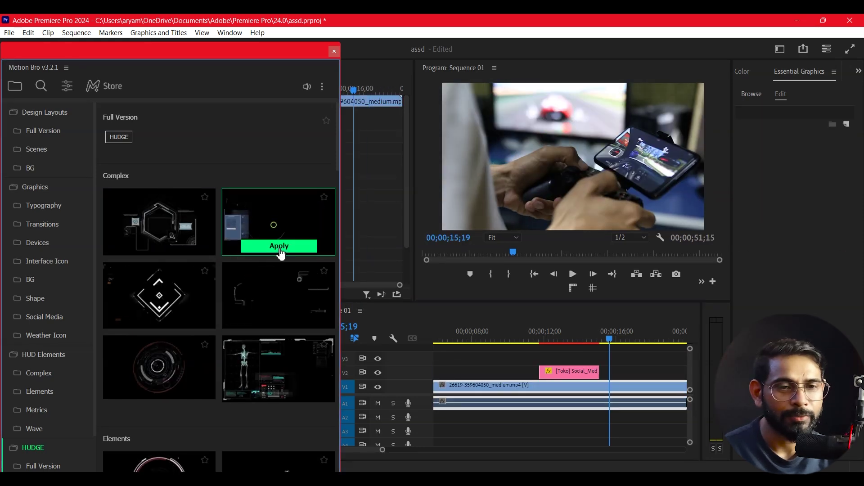
left_click(280, 247)
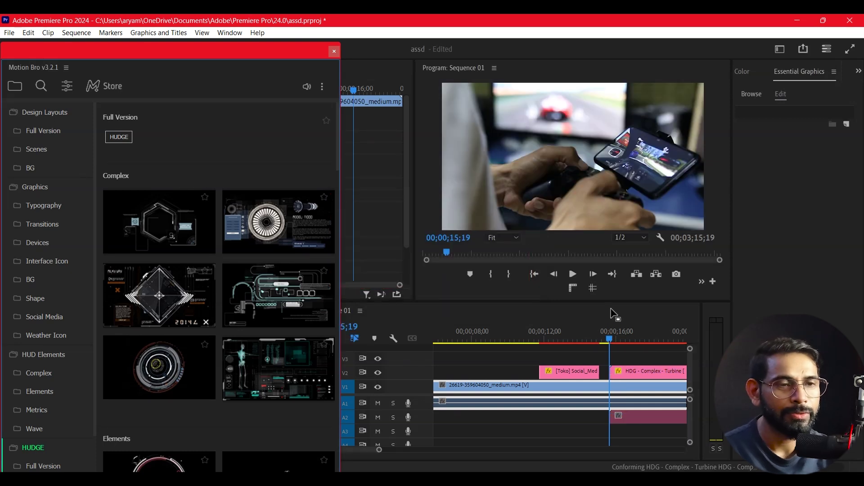
Render the timeline and play the sequence from the channel-name title onward
left_click(592, 314)
key("space")
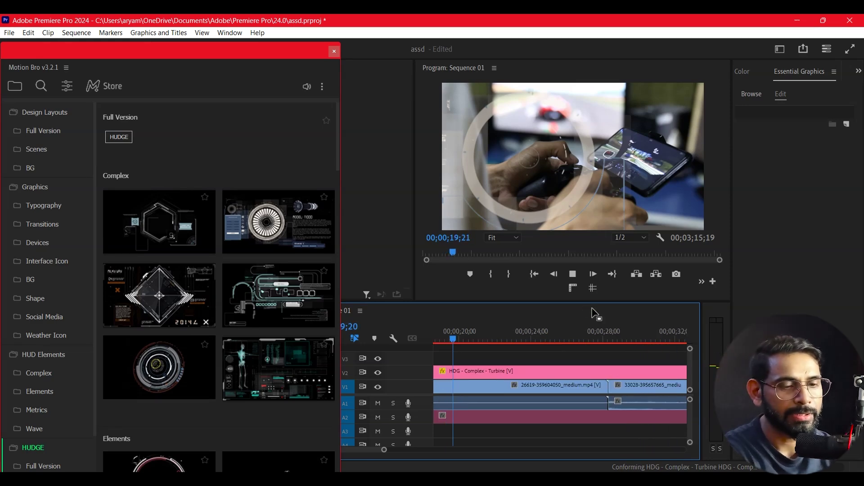
key("Return")
left_click_drag(440, 339, 483, 340)
key("space")
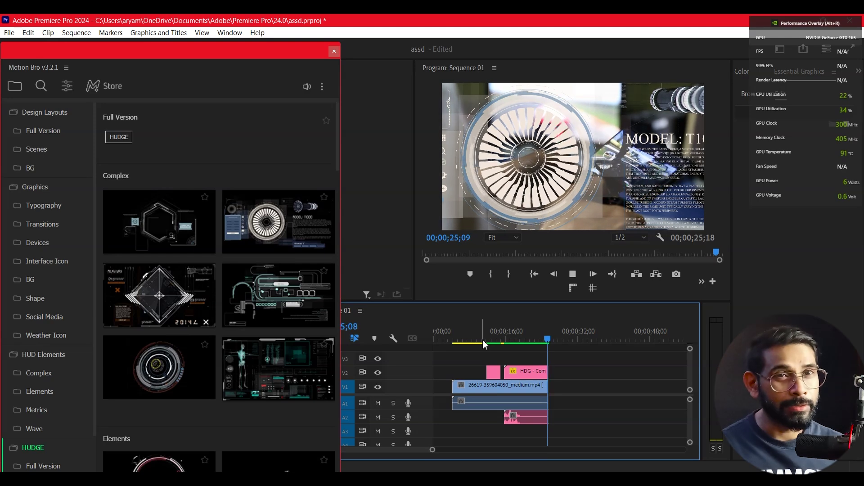
key("alt+r")
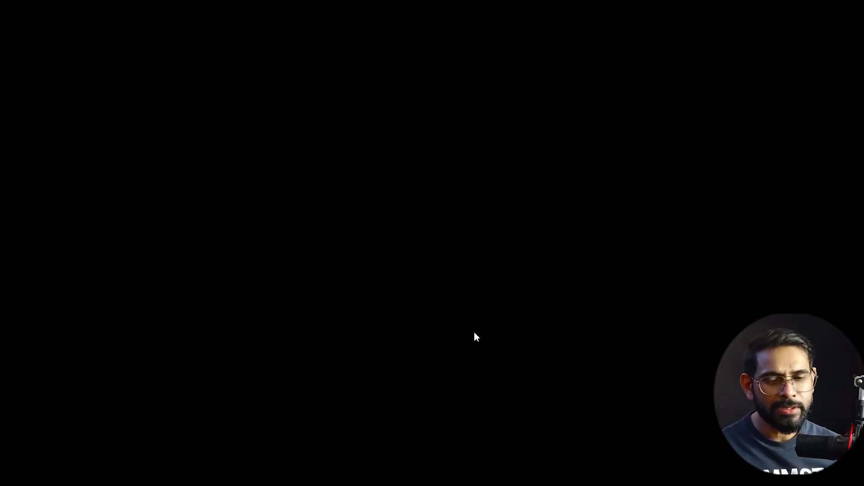
Exit full-screen playback to return to the editing workspace with the HUDGE presets
key("Escape")
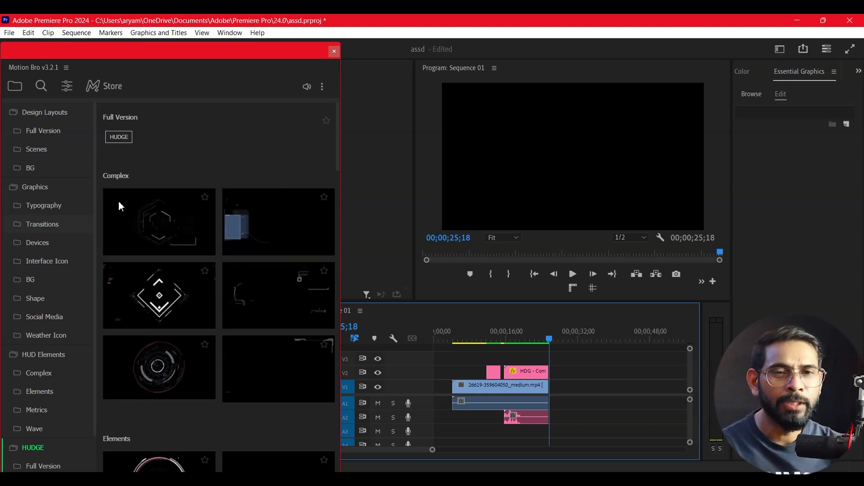
mouse_move(213, 273)
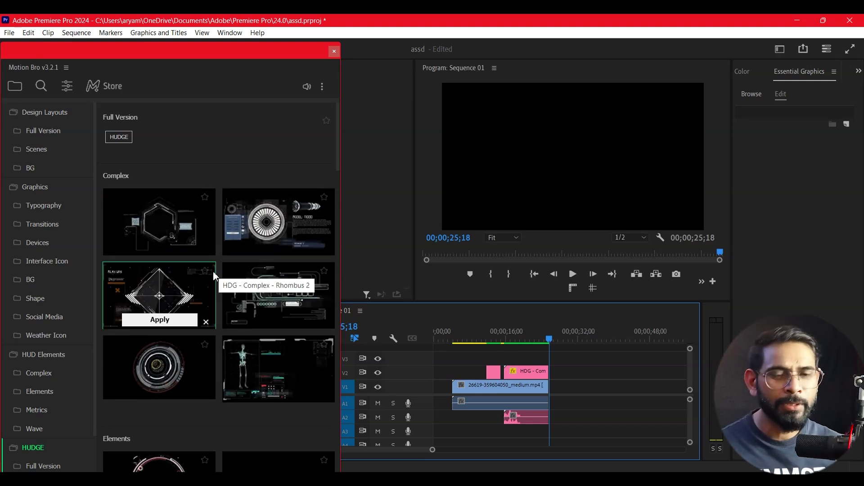